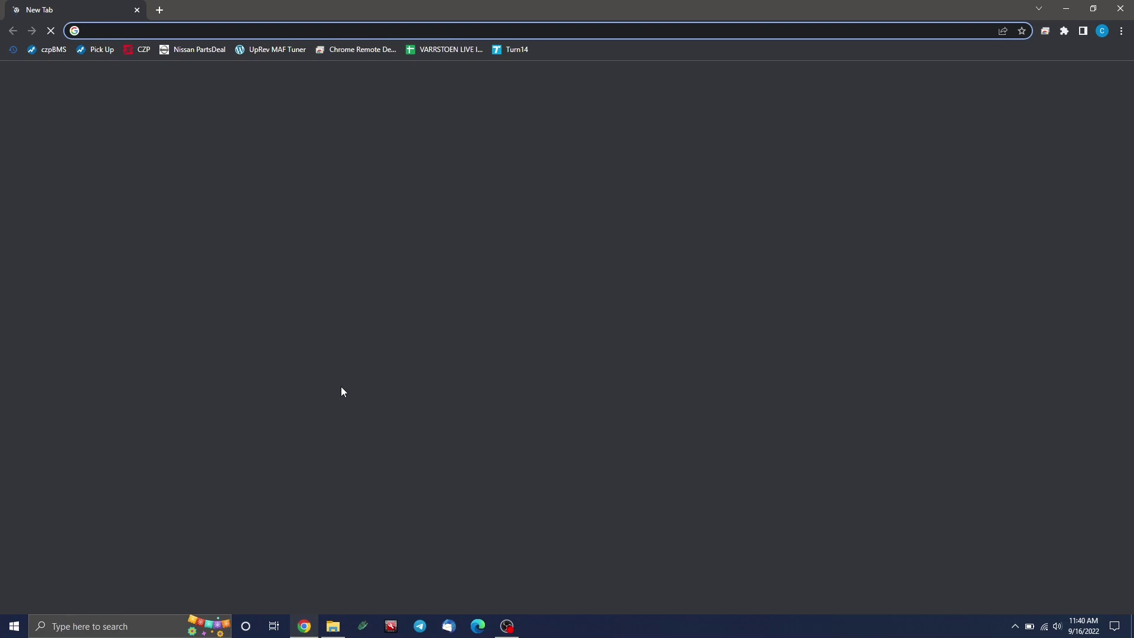
- From plmsdevelopments.com's Consult Cables page, download the 'USB Drivers for WinXP to Win10' zip
type("p")
type("lmsdevelopme")
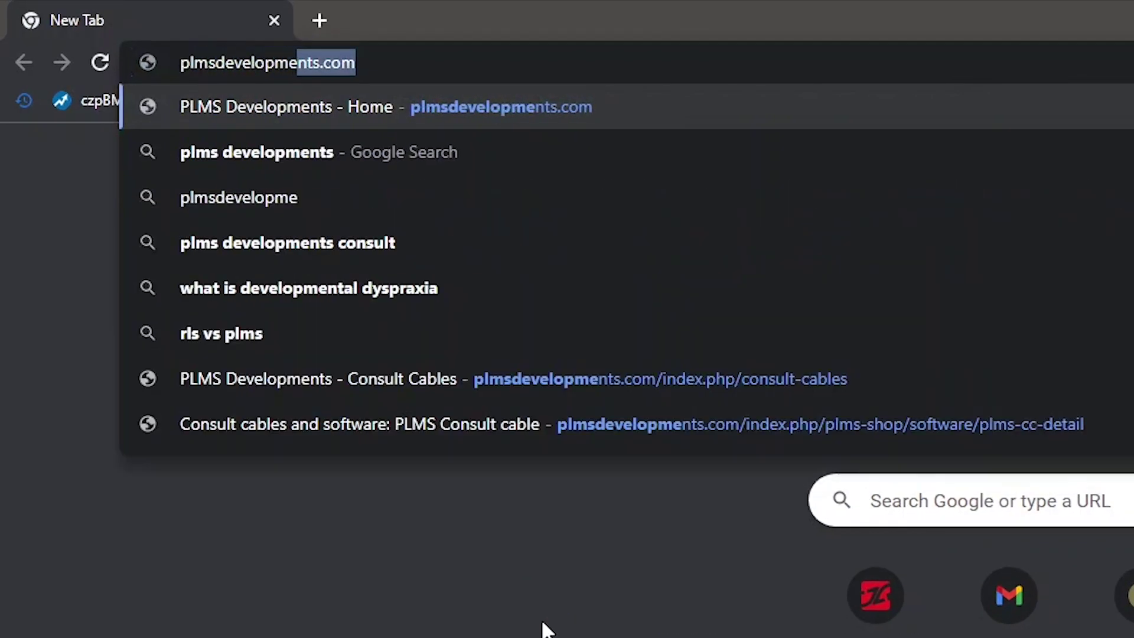
type("nts.com")
key("Return")
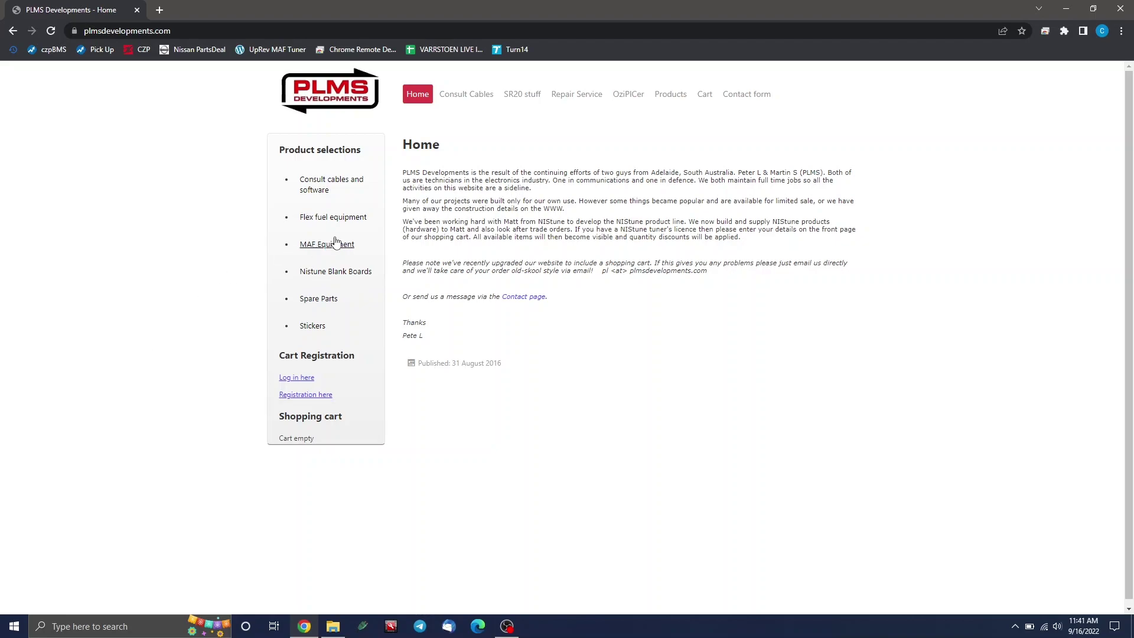
left_click(466, 98)
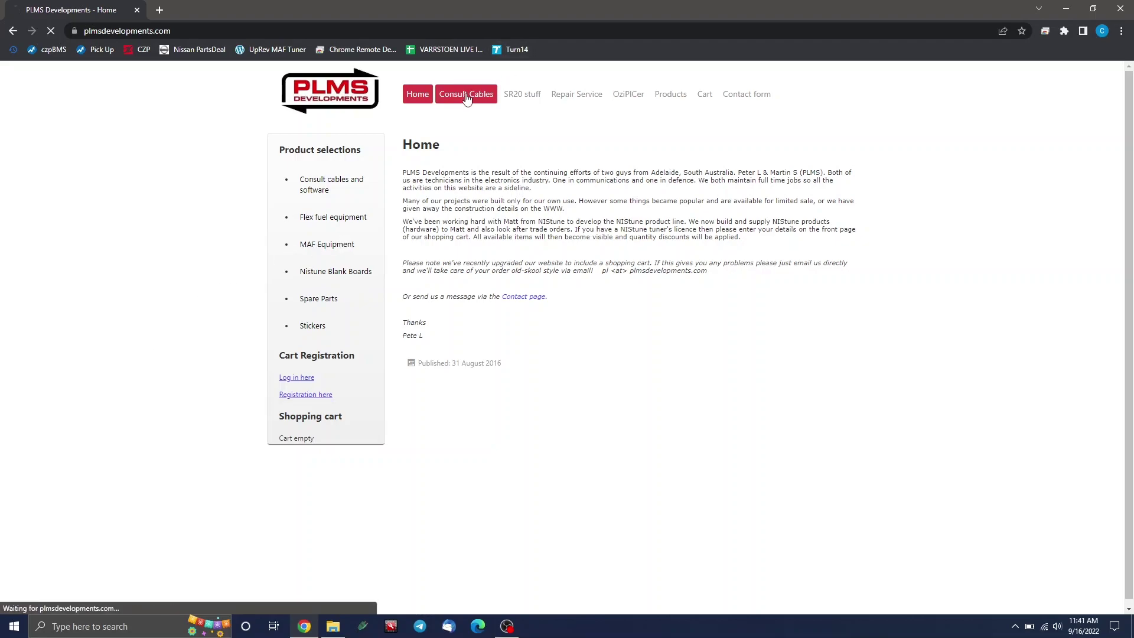
scroll(596, 262, "down", 10)
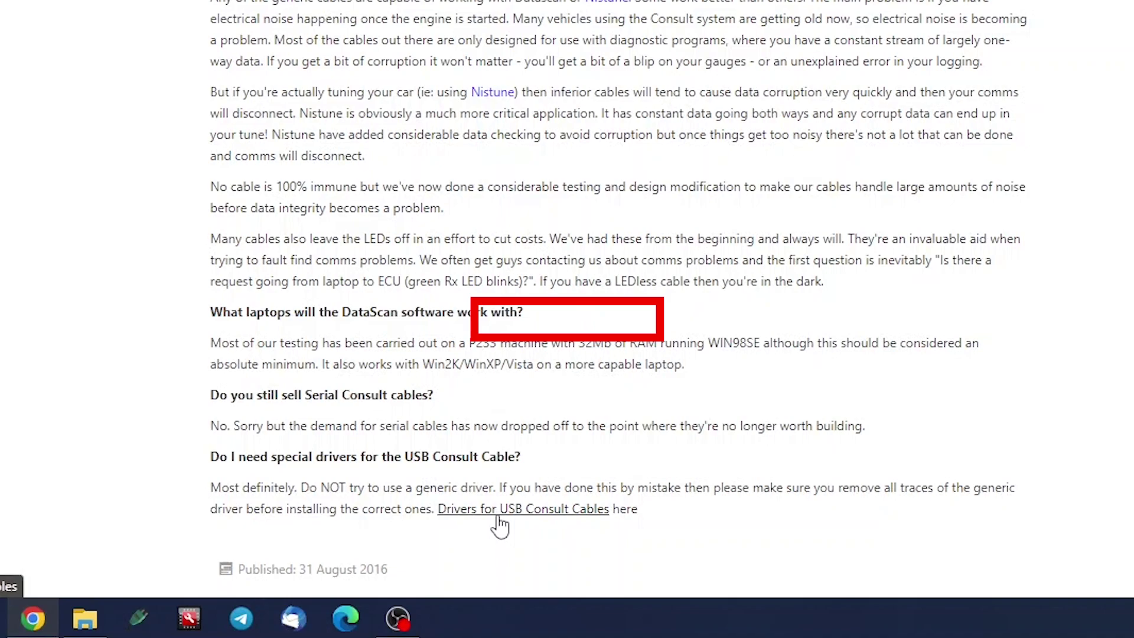
scroll(499, 524, "down", 5)
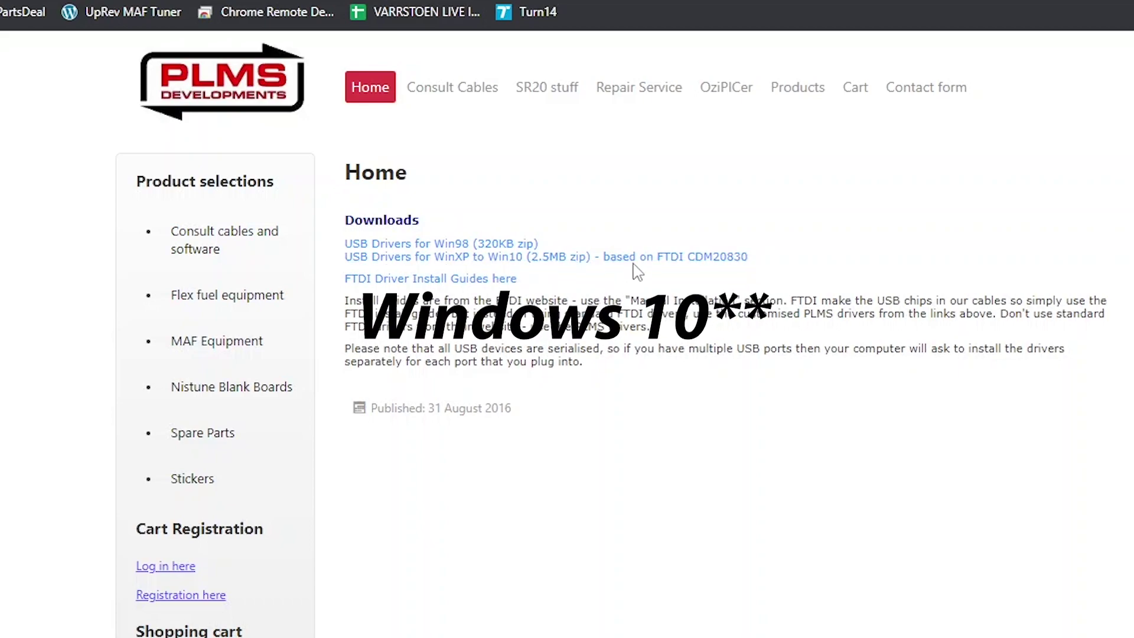
left_click(605, 258)
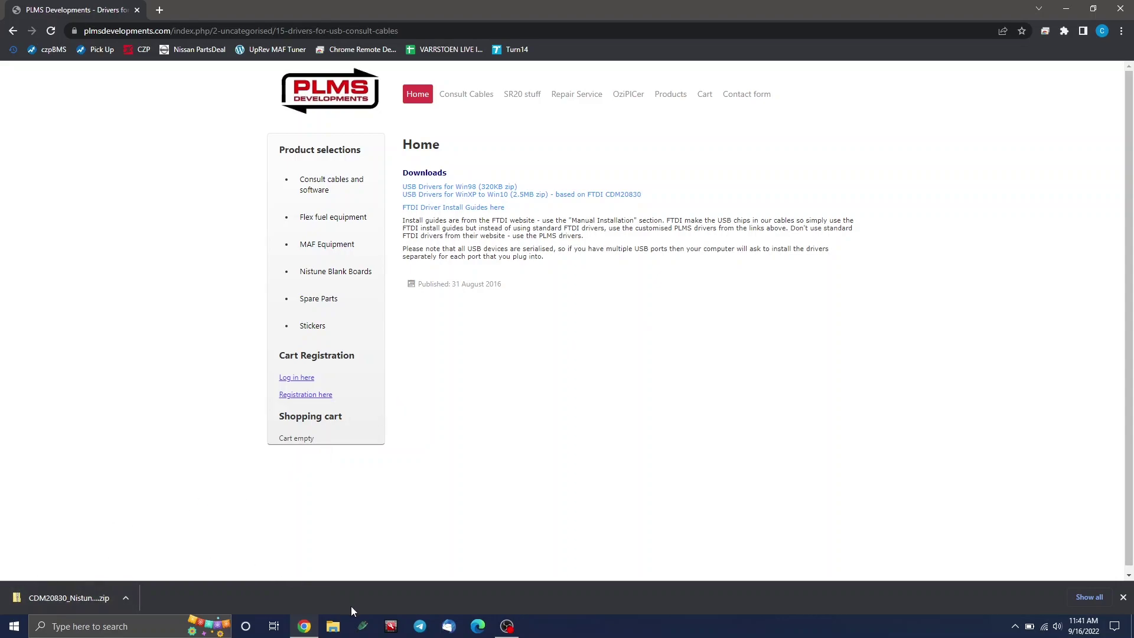
- Extract CDM20830_Nistune_USB.zip in Downloads into a folder of the same name
left_click(333, 631)
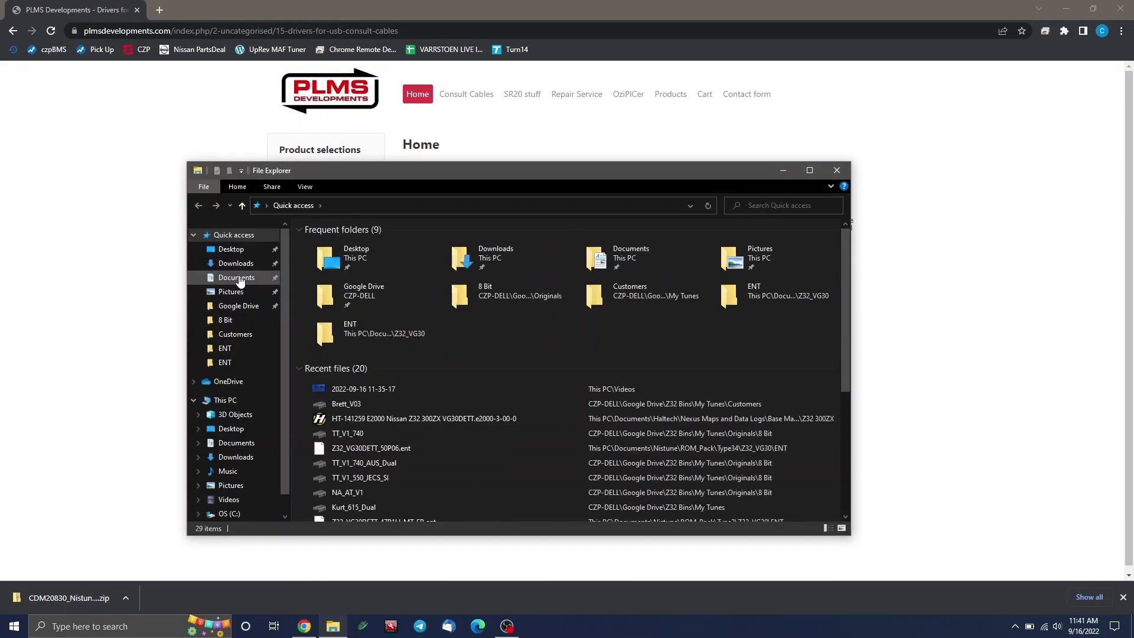
left_click(239, 279)
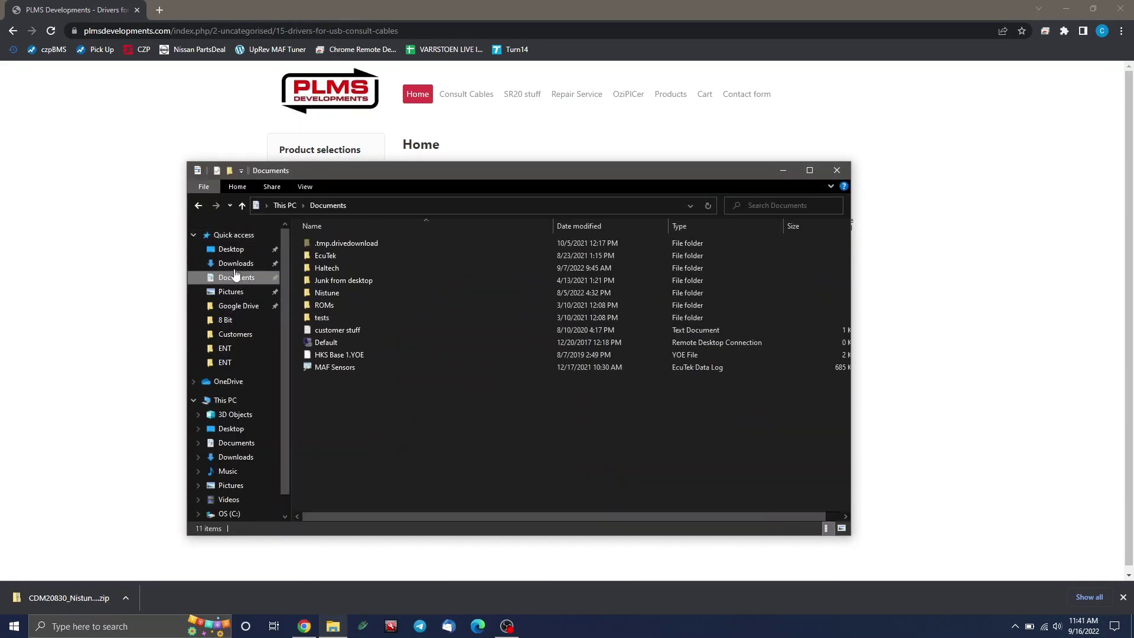
left_click(231, 249)
left_click(224, 264)
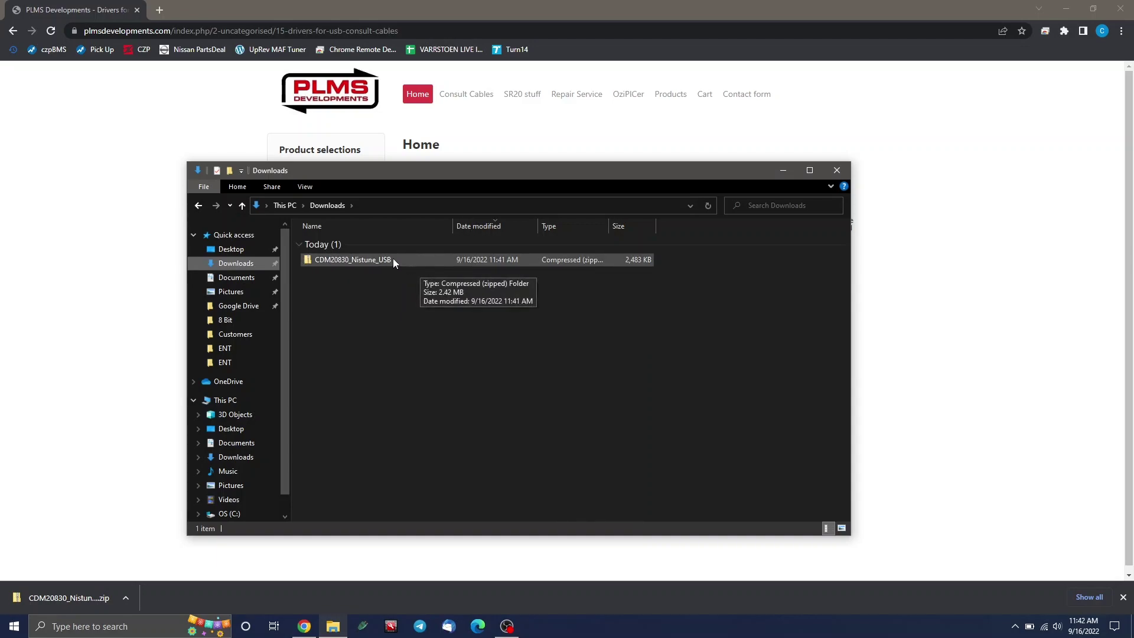
left_click(349, 261)
right_click(349, 260)
left_click(492, 248)
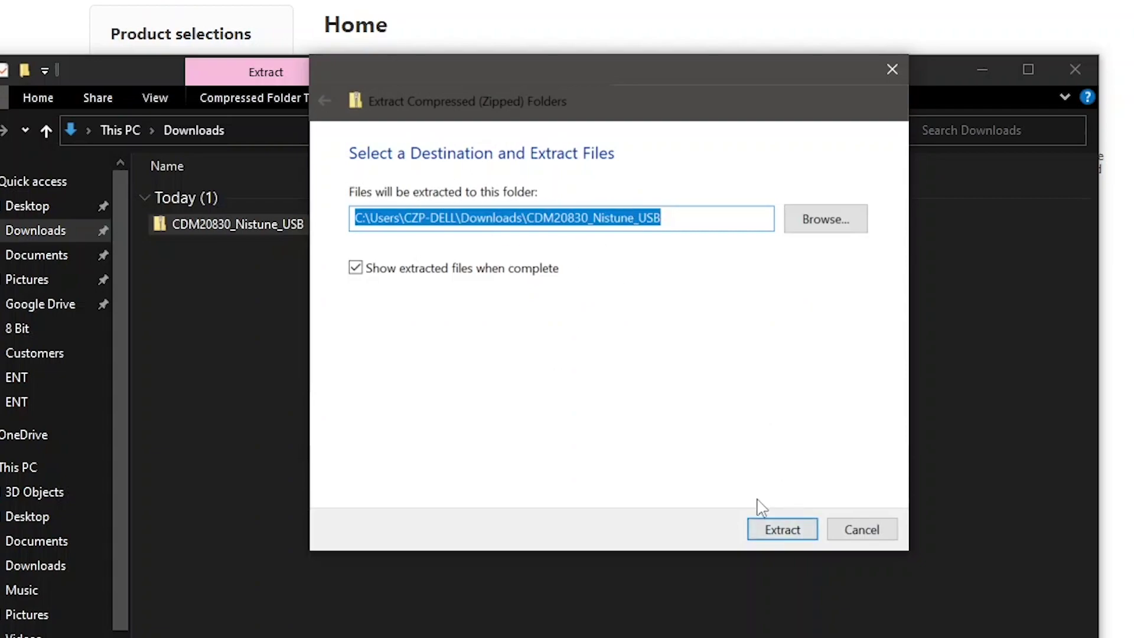
left_click(792, 532)
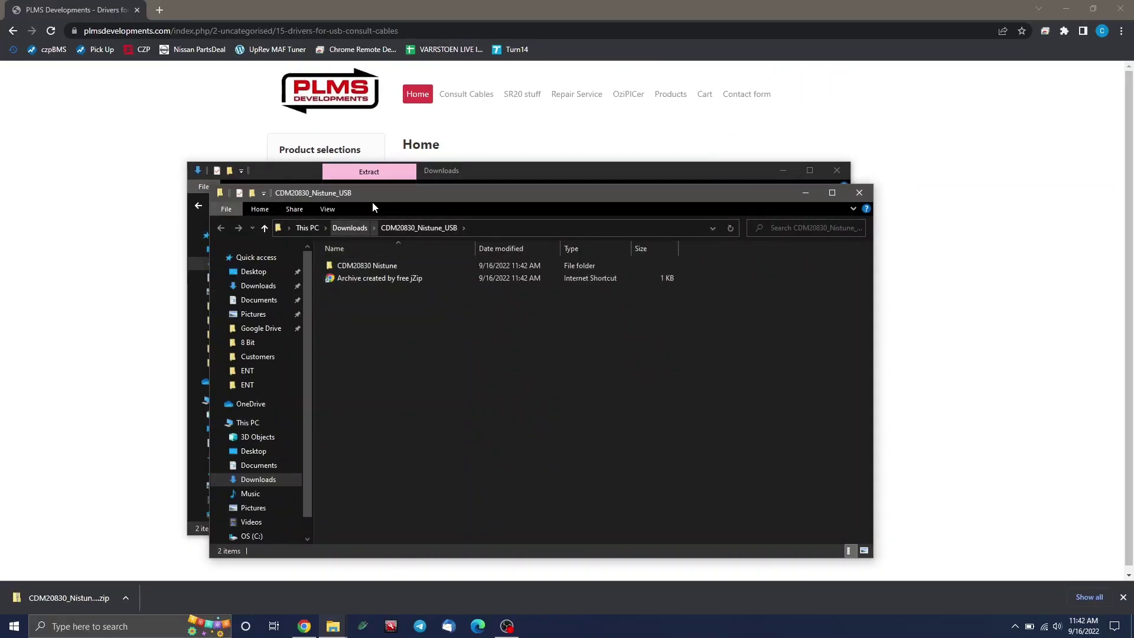
- Close the Chrome browser, leaving the Downloads folder window in front
left_click_drag(372, 199, 472, 208)
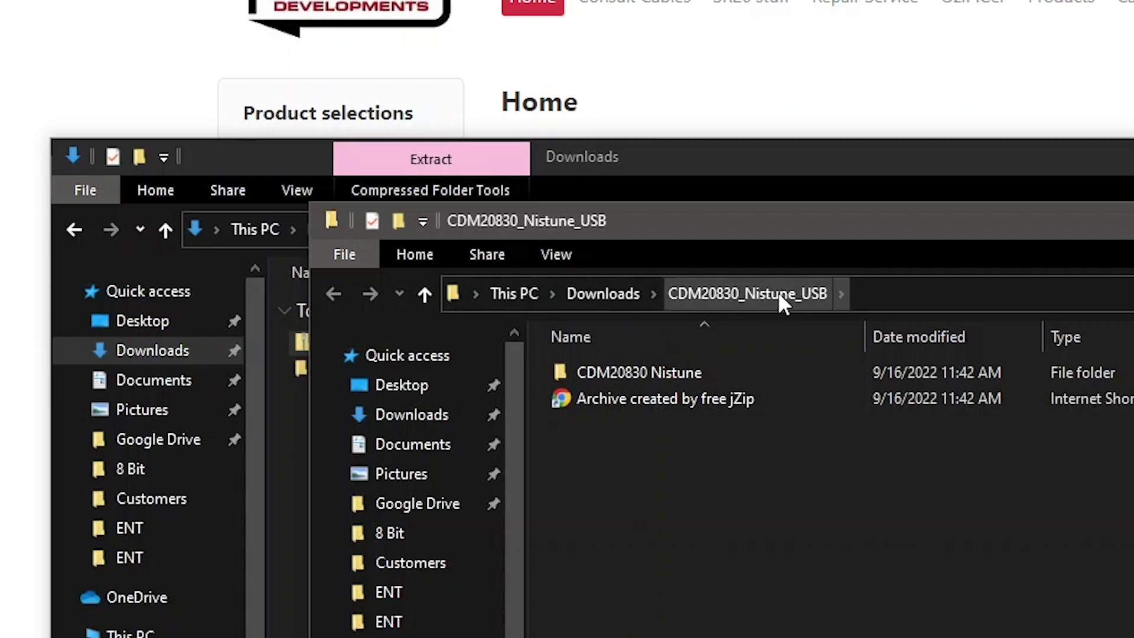
left_click(825, 159)
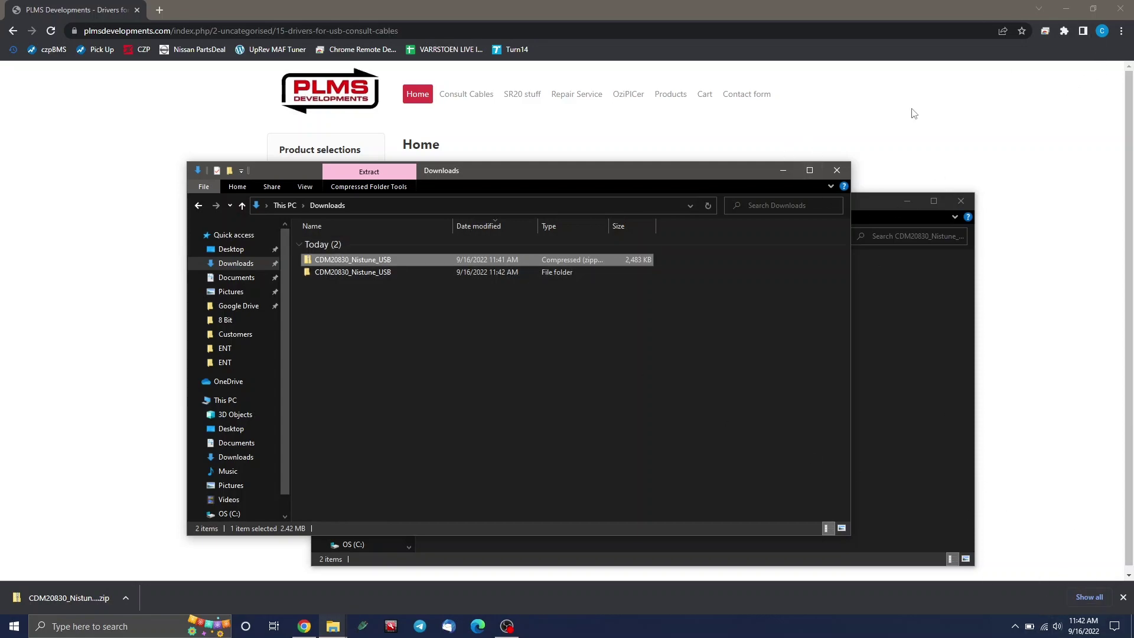
left_click(1120, 8)
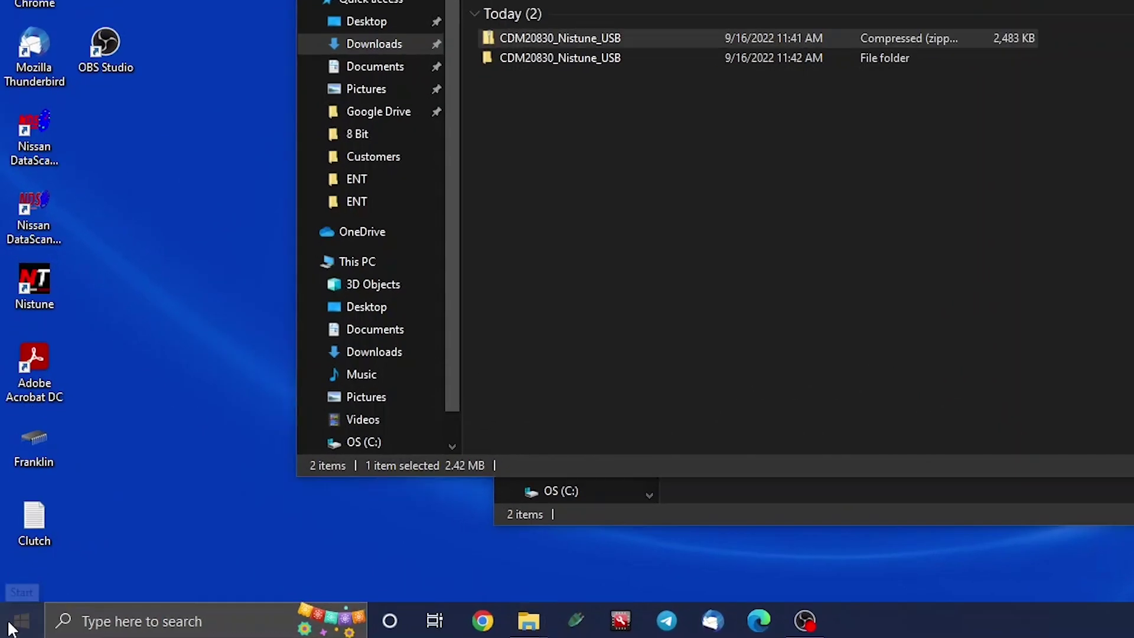
- Open Device Manager and start Update driver on the USB Serial Port under Other devices
left_click(12, 626)
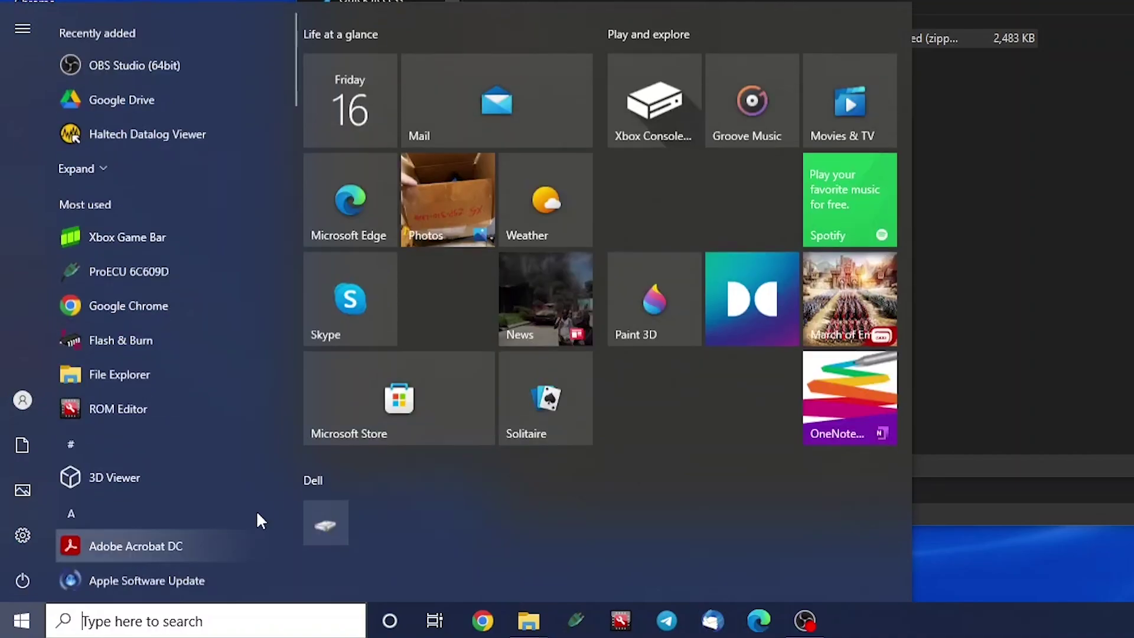
type("device manager")
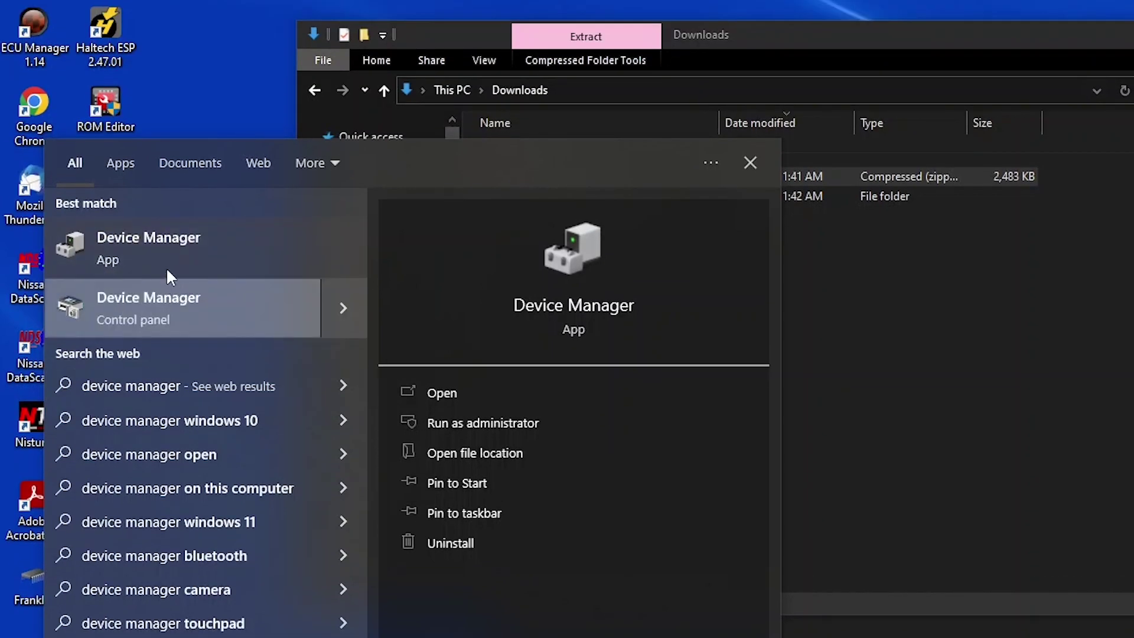
left_click(144, 248)
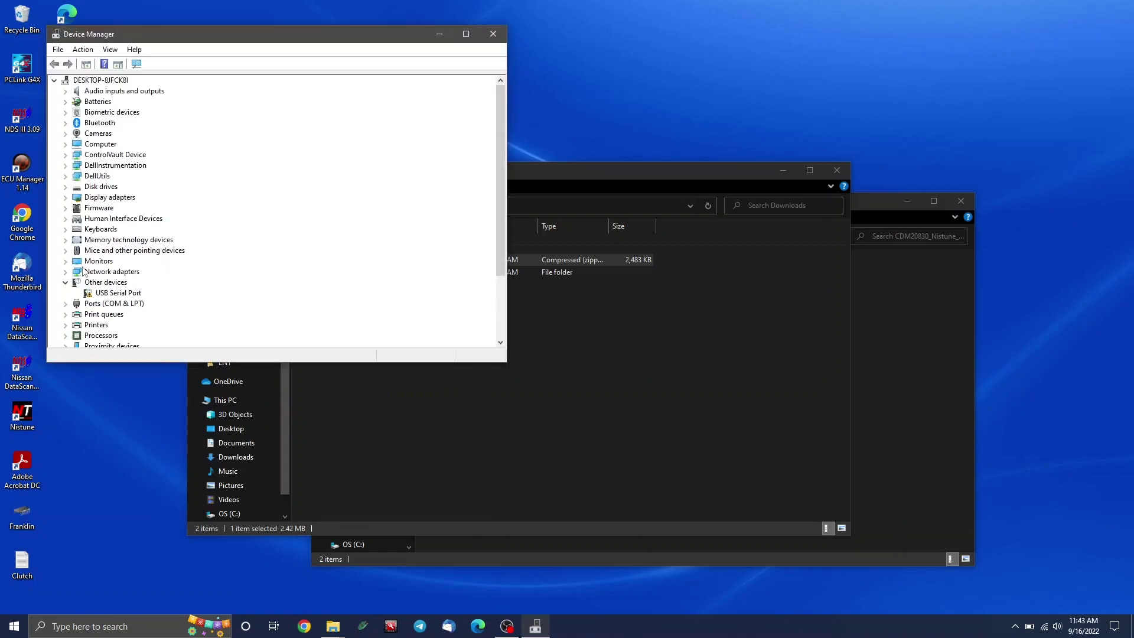
scroll(160, 286, "down", 3)
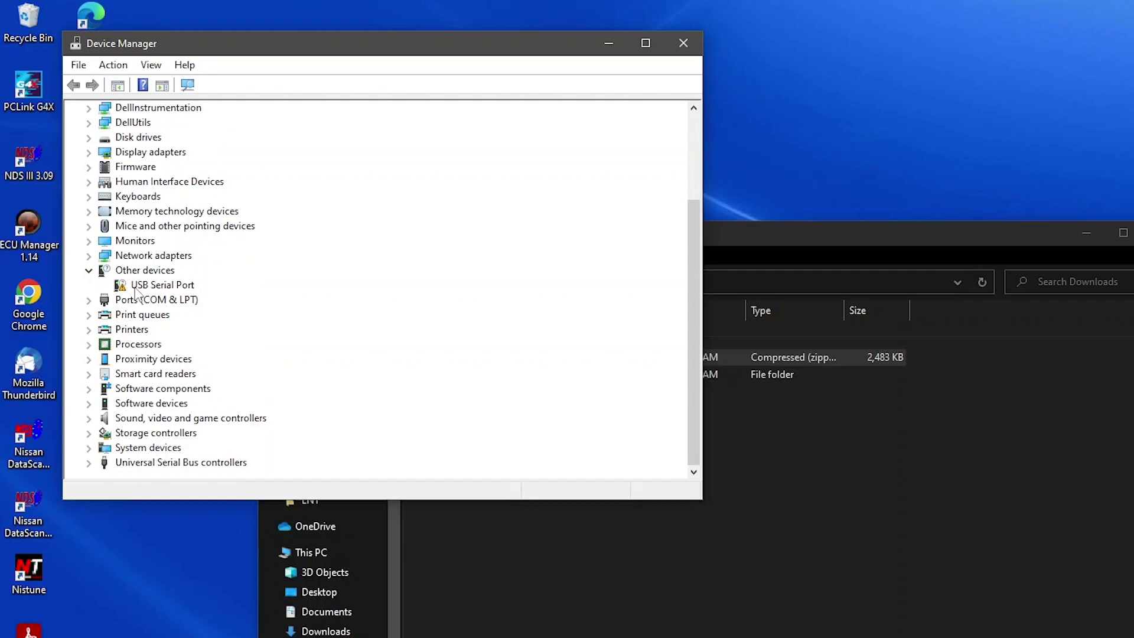
left_click(136, 287)
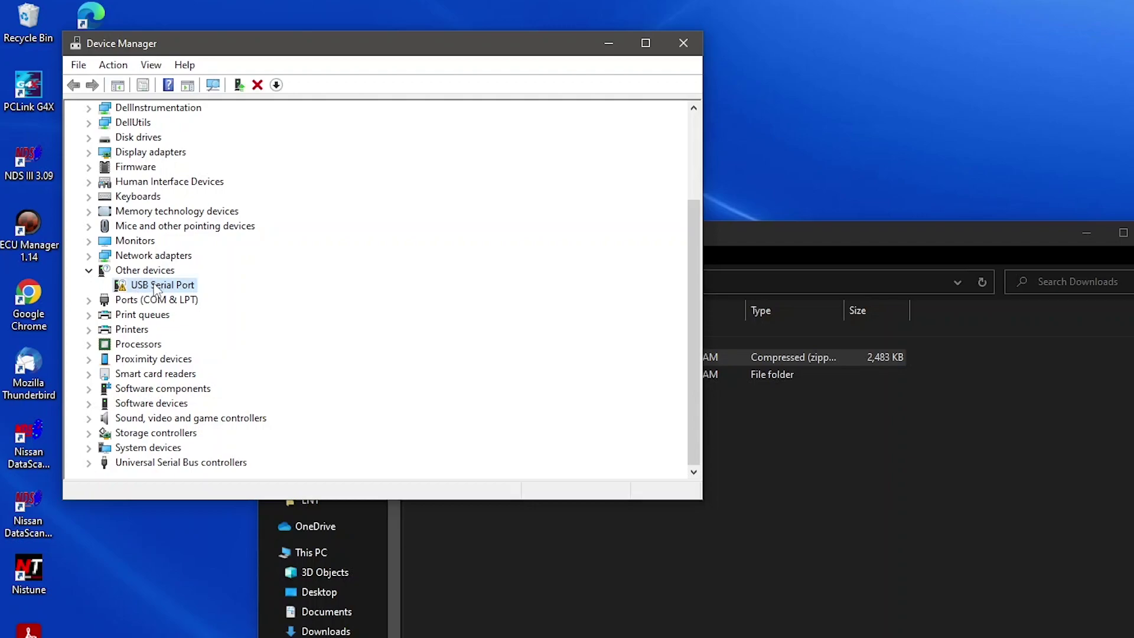
right_click(155, 288)
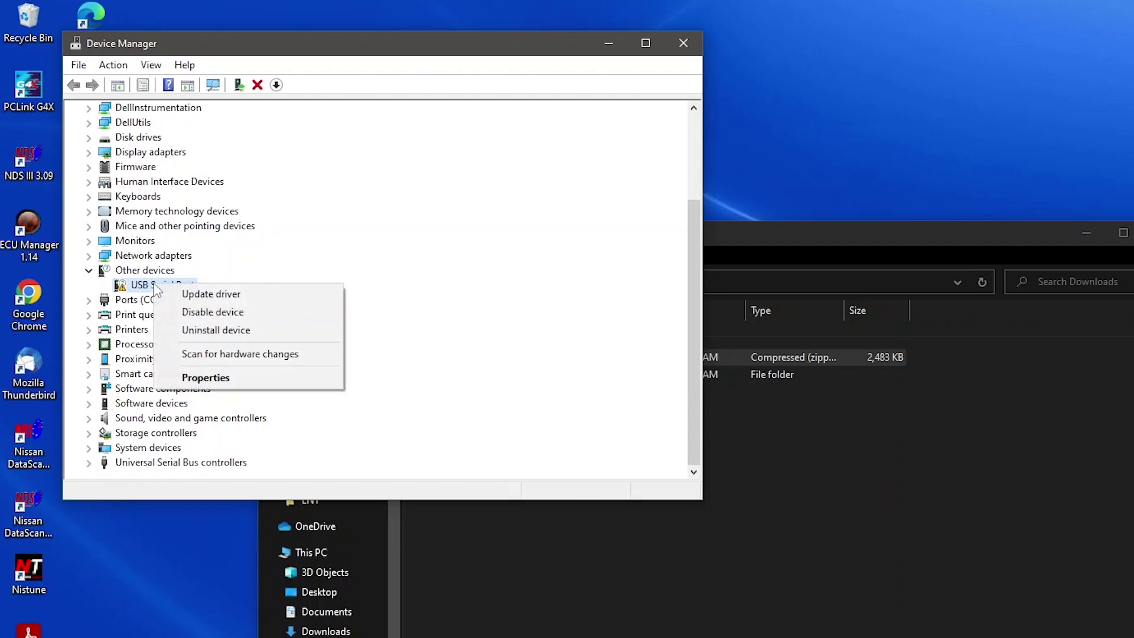
left_click(225, 293)
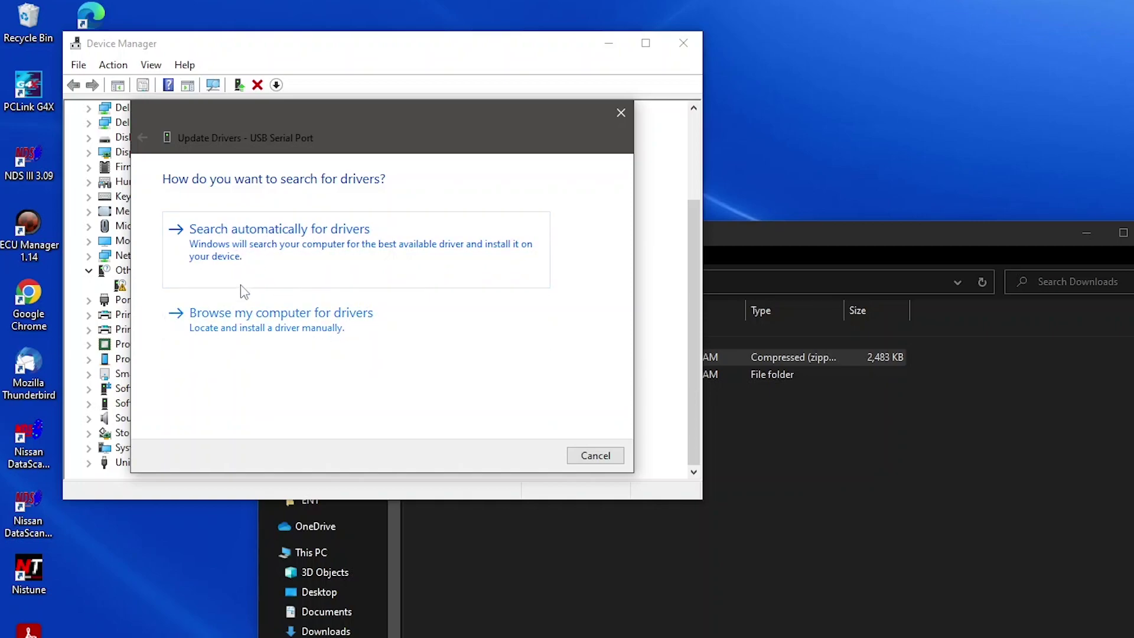
- Install the driver from Downloads\CDM20830_Nistune_USB so it becomes PLMS Consult Interface (COM5)
left_click(234, 328)
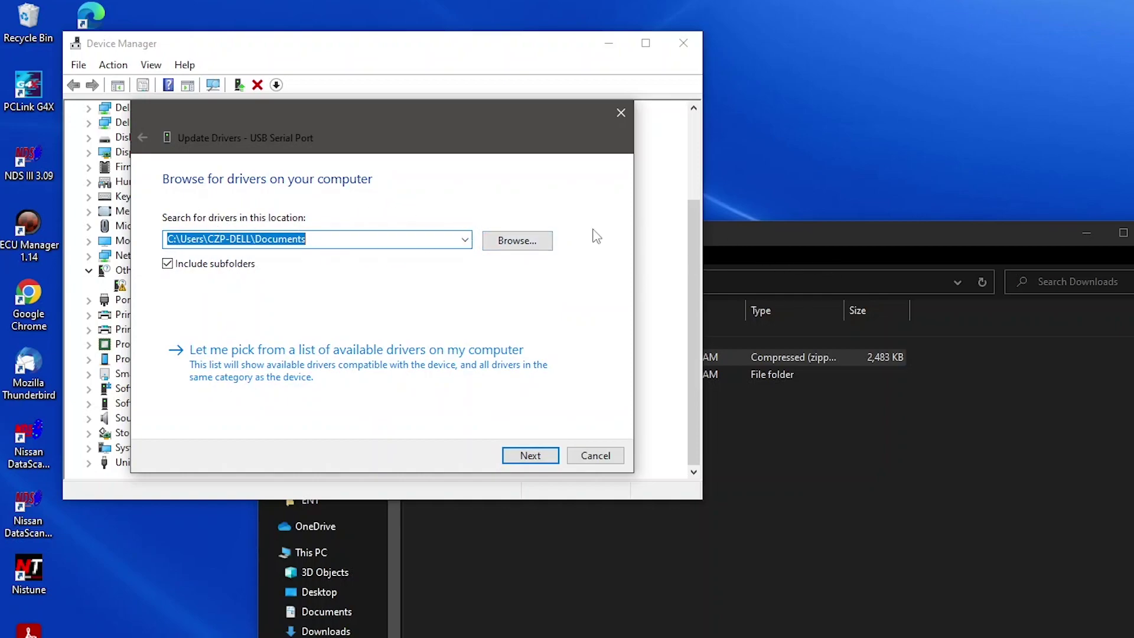
left_click(510, 248)
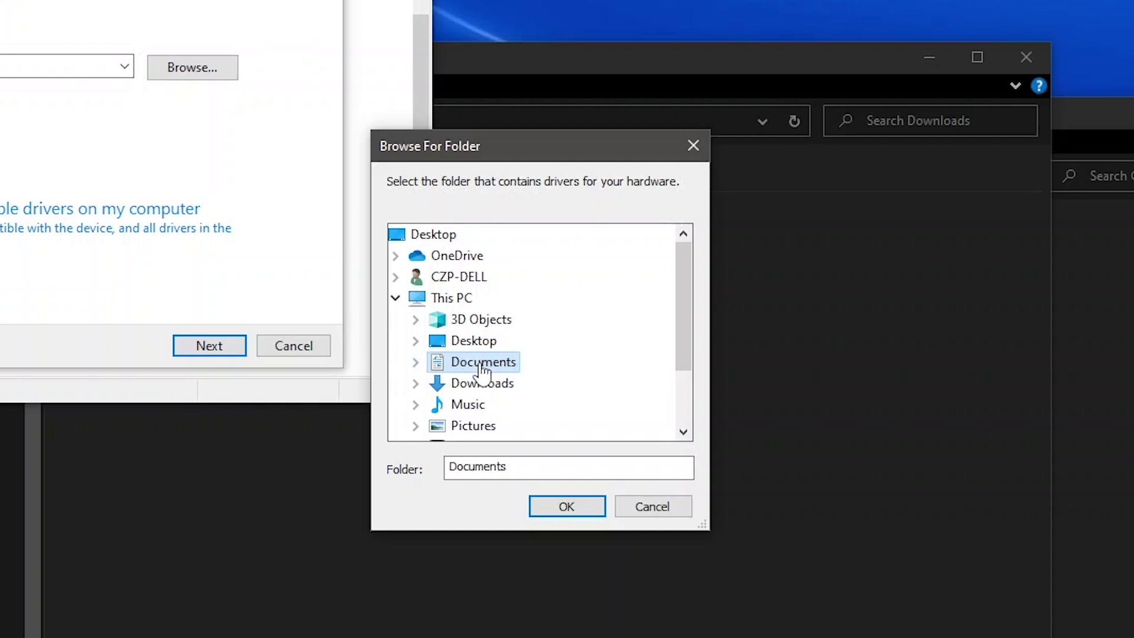
left_click(416, 383)
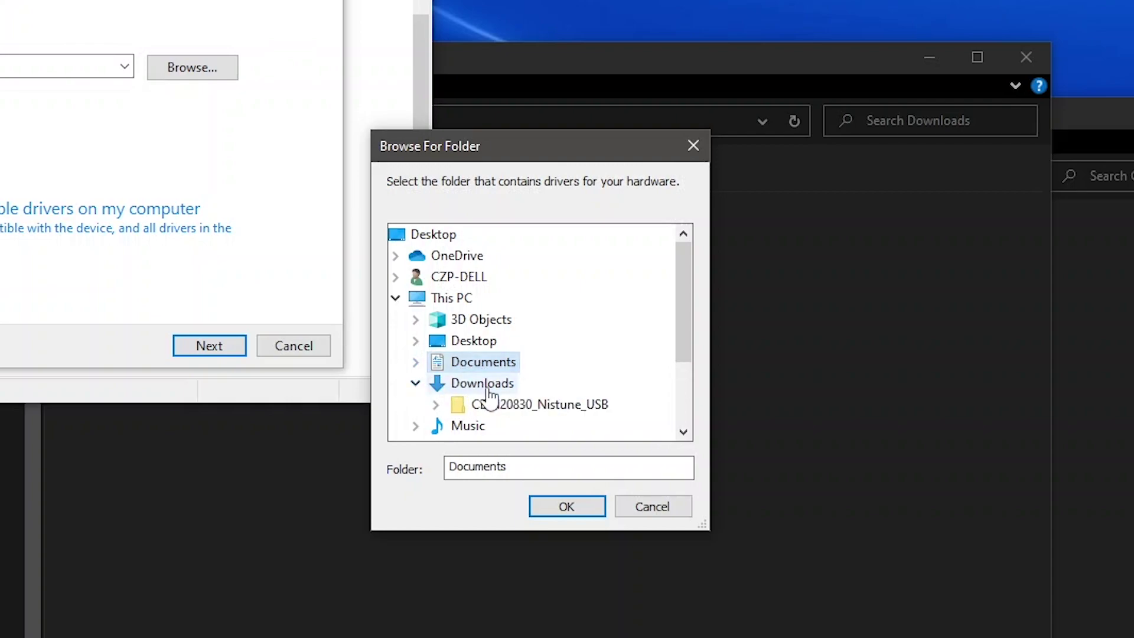
left_click(534, 405)
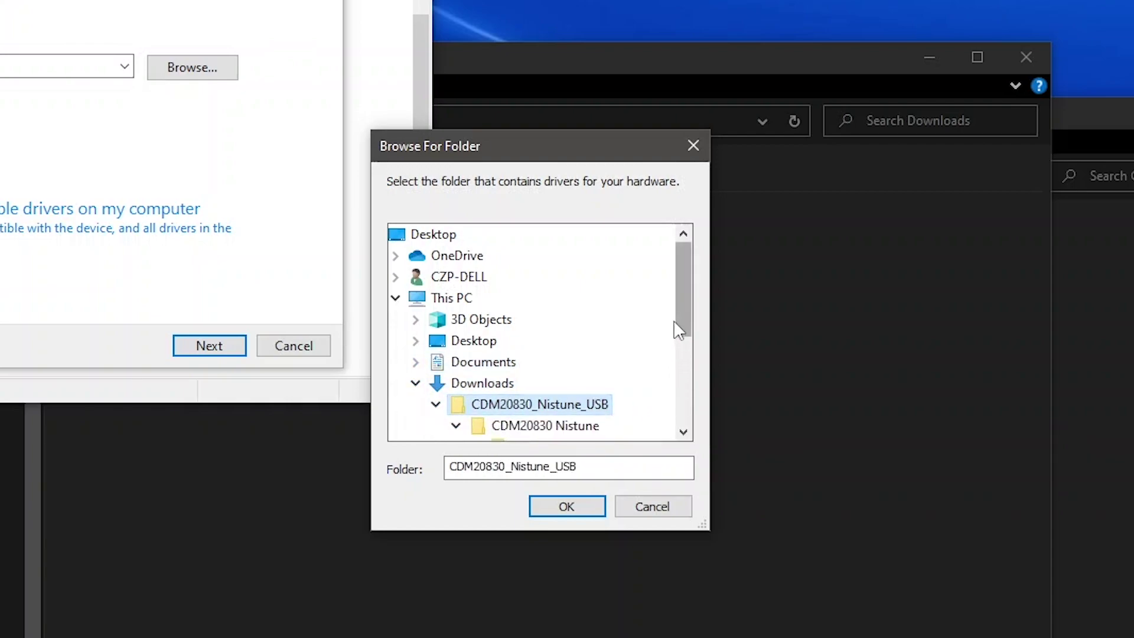
left_click_drag(675, 316, 679, 324)
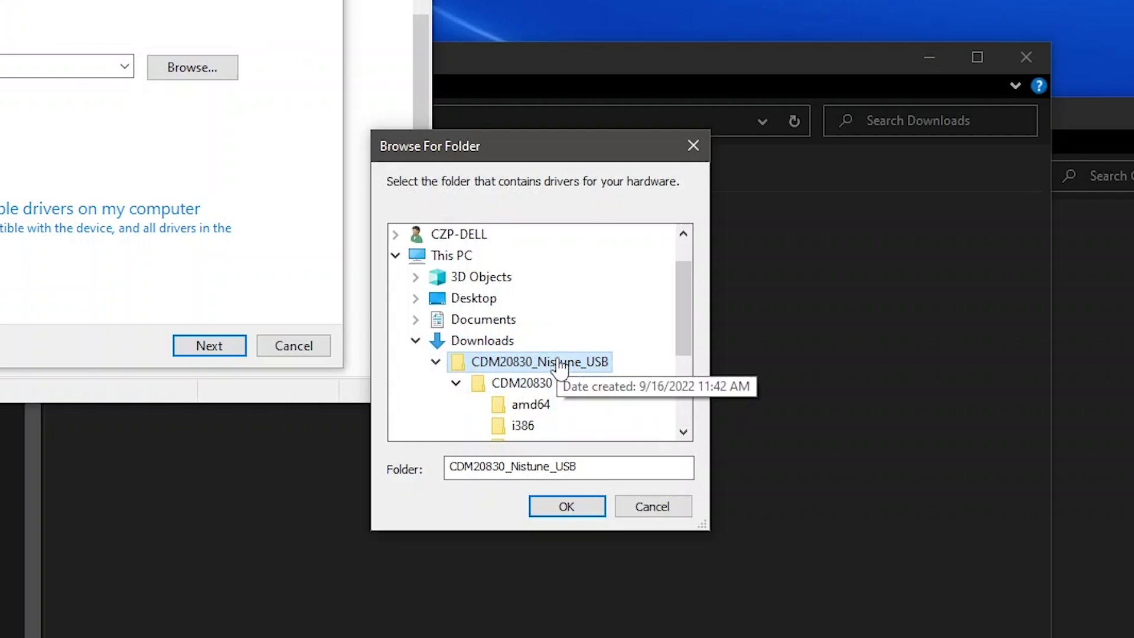
left_click(564, 505)
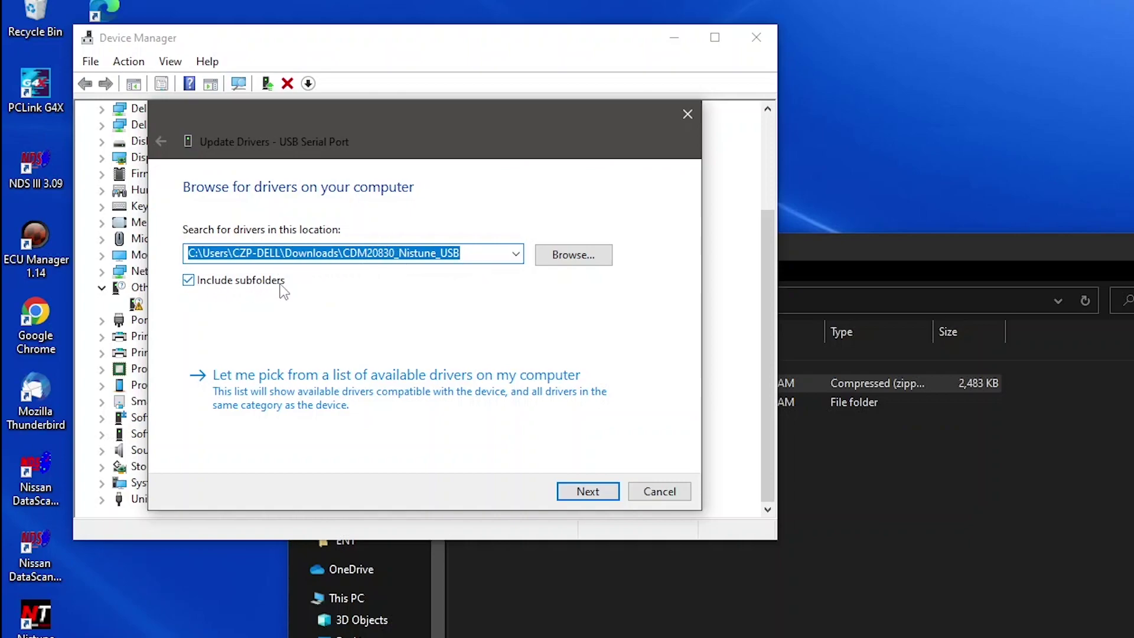
left_click(588, 491)
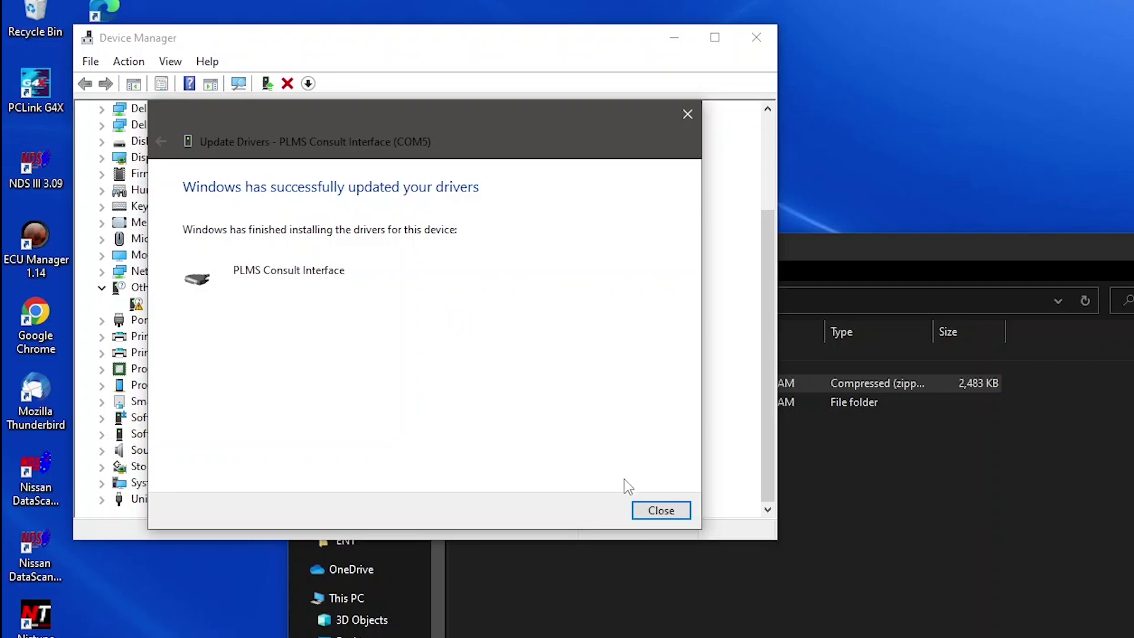
left_click(665, 510)
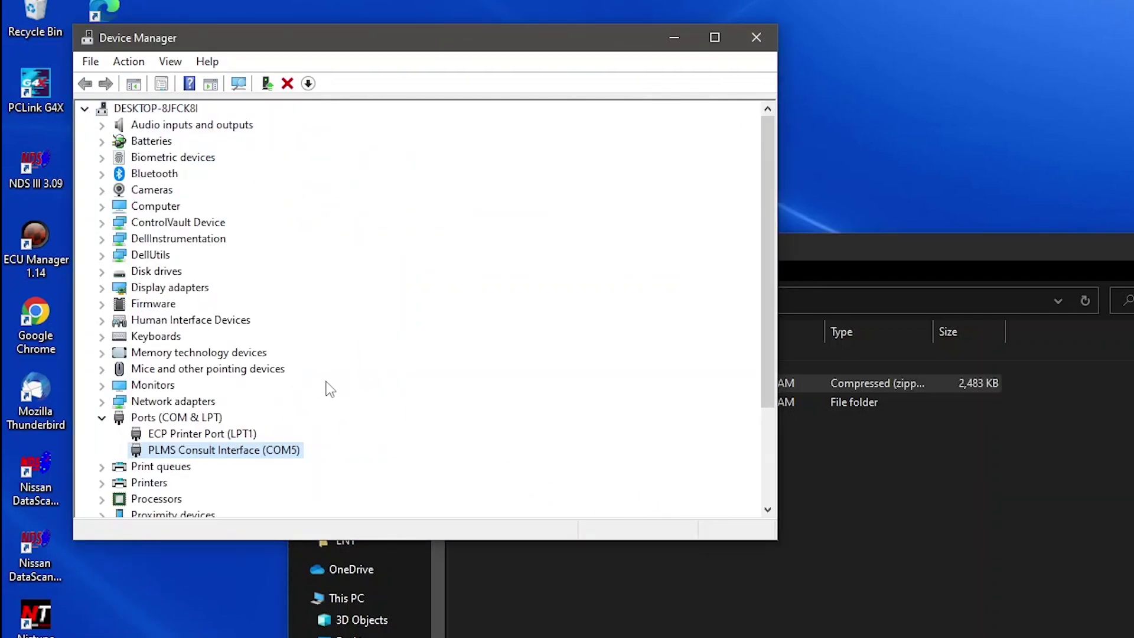
- Close the Device Manager window and the Downloads folder window
scroll(344, 405, "down", 3)
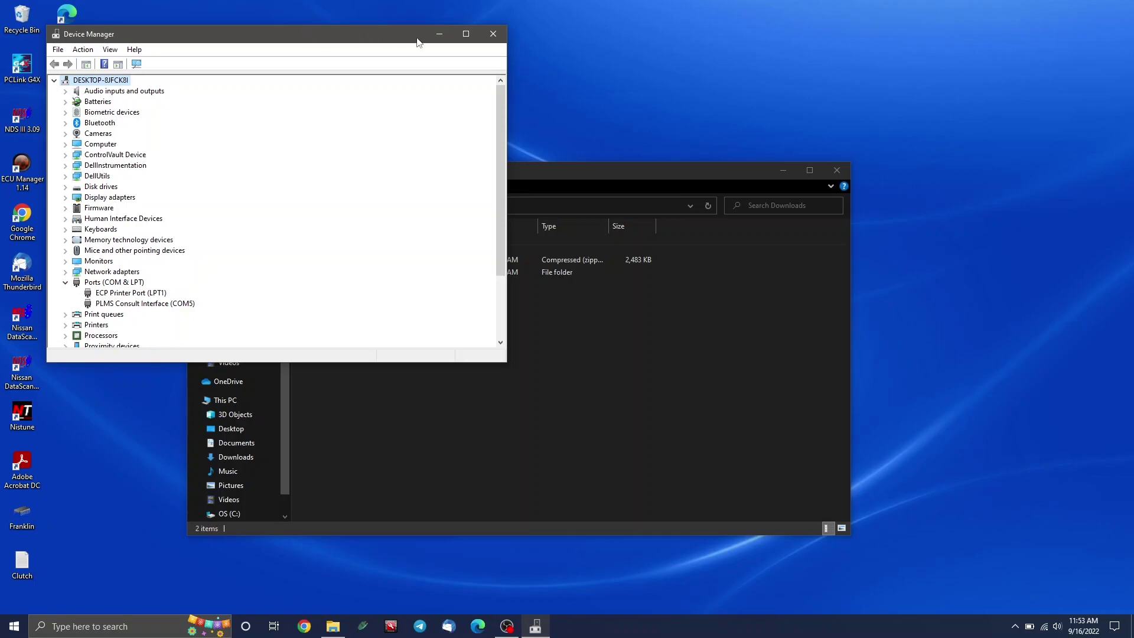
left_click(487, 34)
left_click(837, 170)
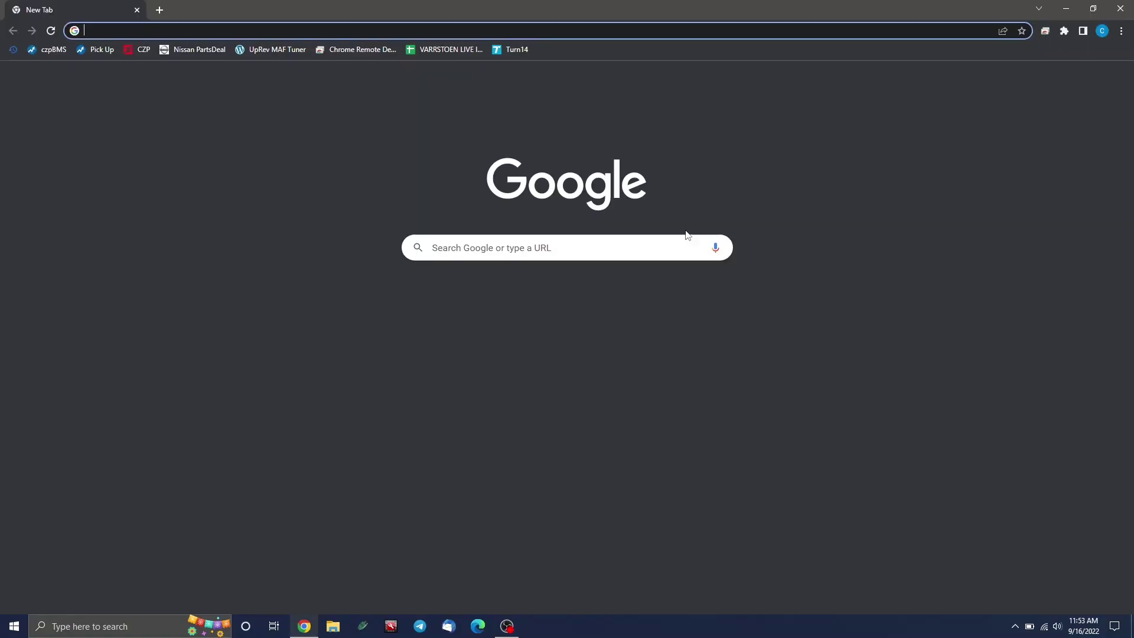
- On nissandatascan.com, open the Nissan DataScan I Software Download page
type("nissandatascan.com")
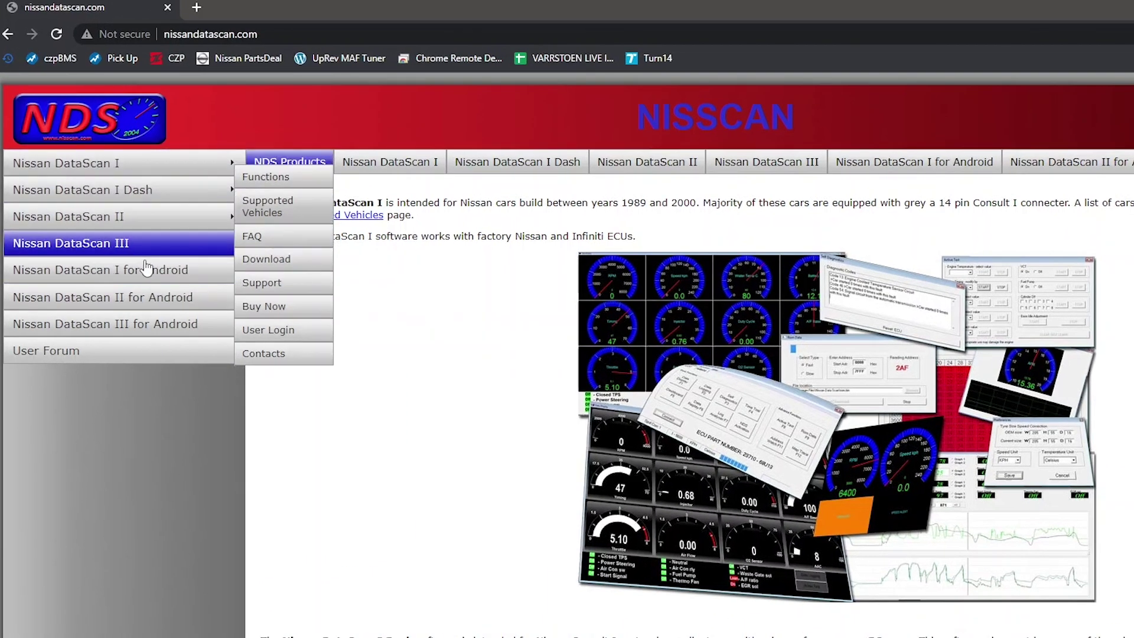
mouse_move(127, 169)
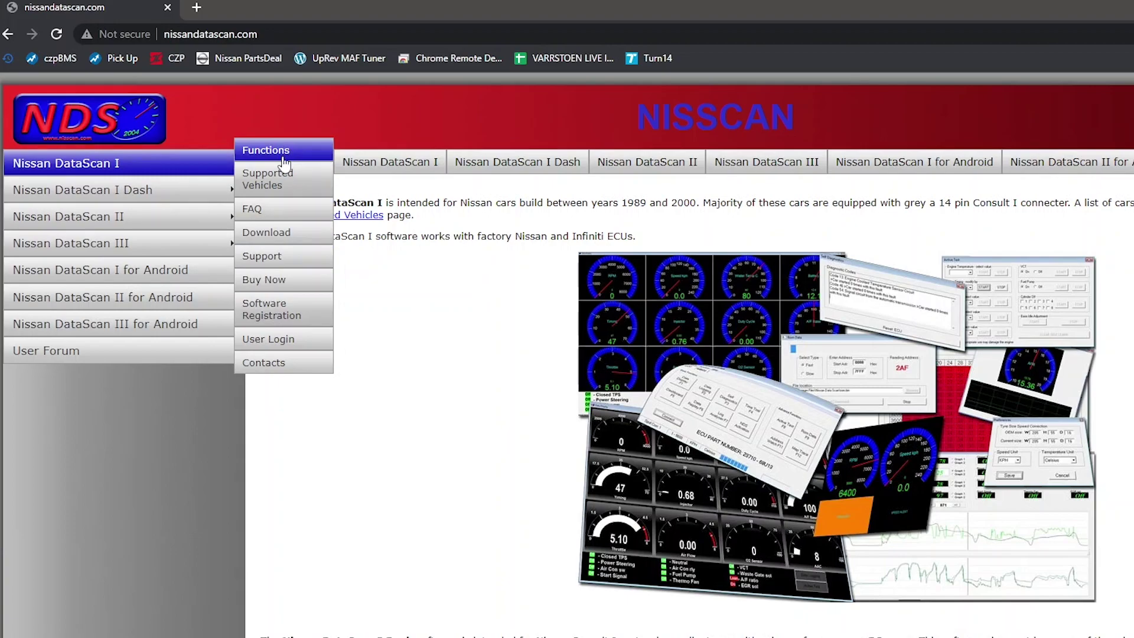
left_click(283, 235)
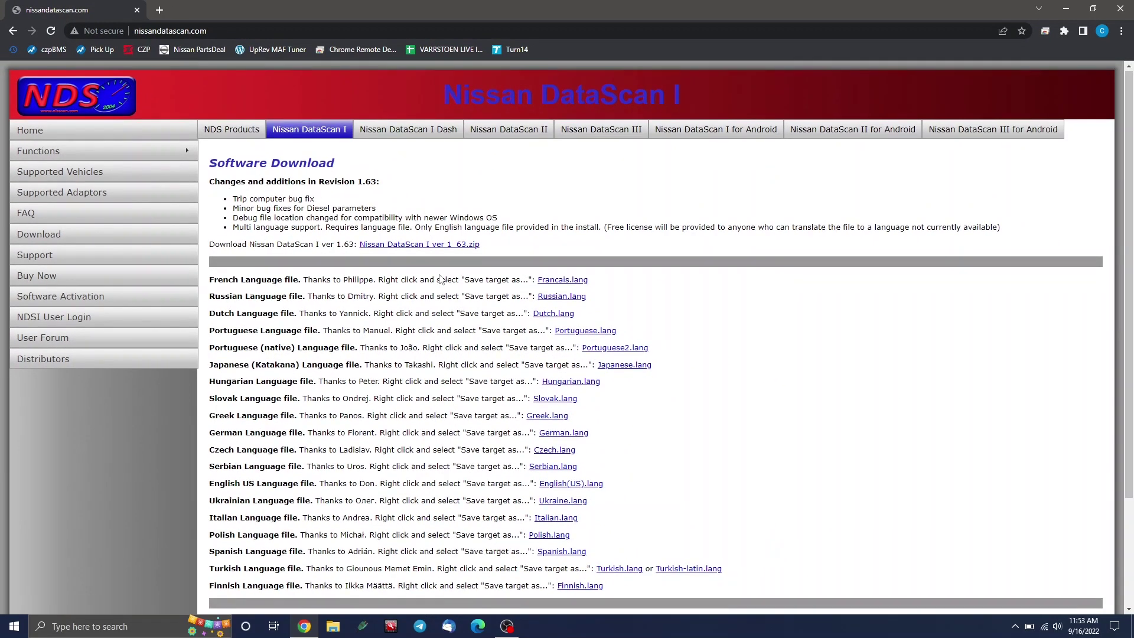
scroll(440, 279, "down", 2)
scroll(440, 278, "up", 2)
scroll(450, 527, "down", 2)
scroll(450, 527, "up", 2)
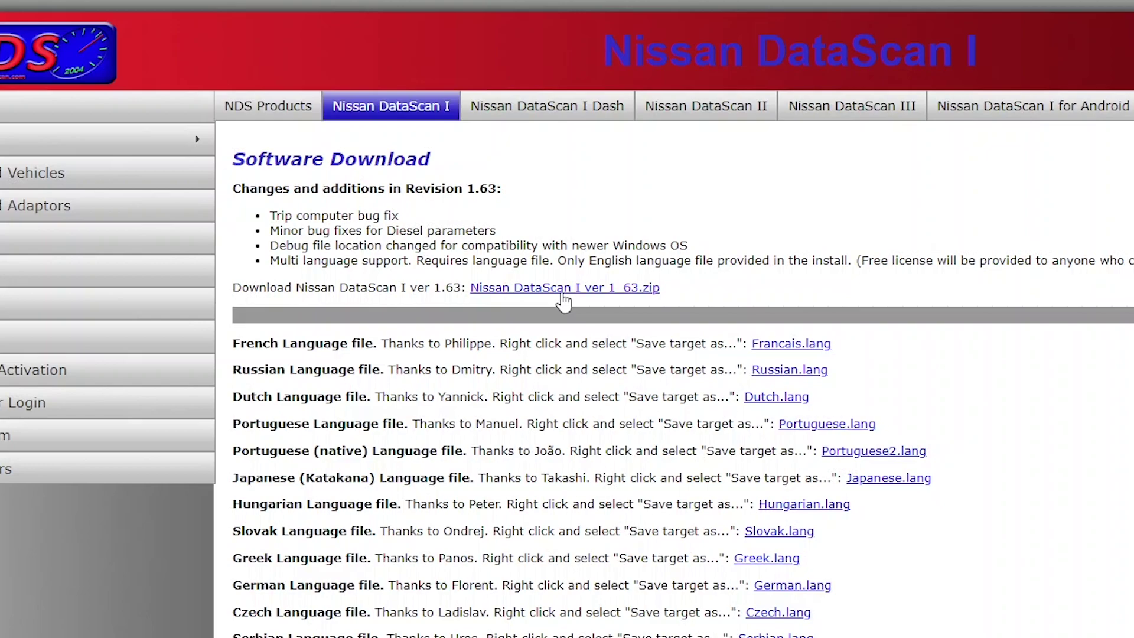
- Download Nissan DataScan I ver 1_63.zip, open it, and run its setup past the welcome message
left_click(564, 289)
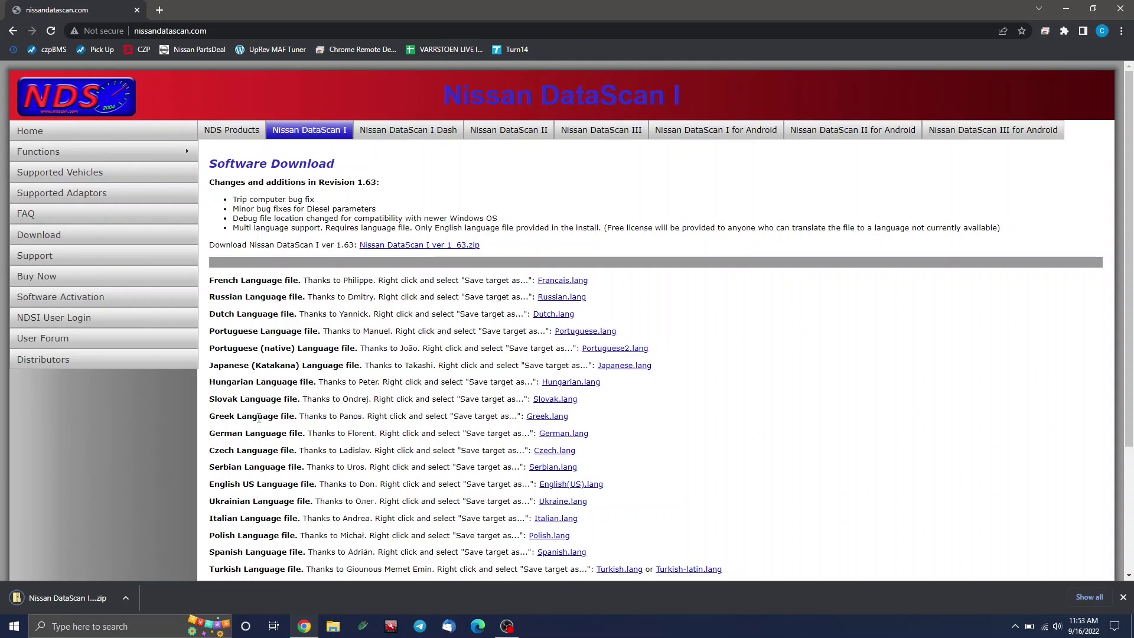
left_click(89, 595)
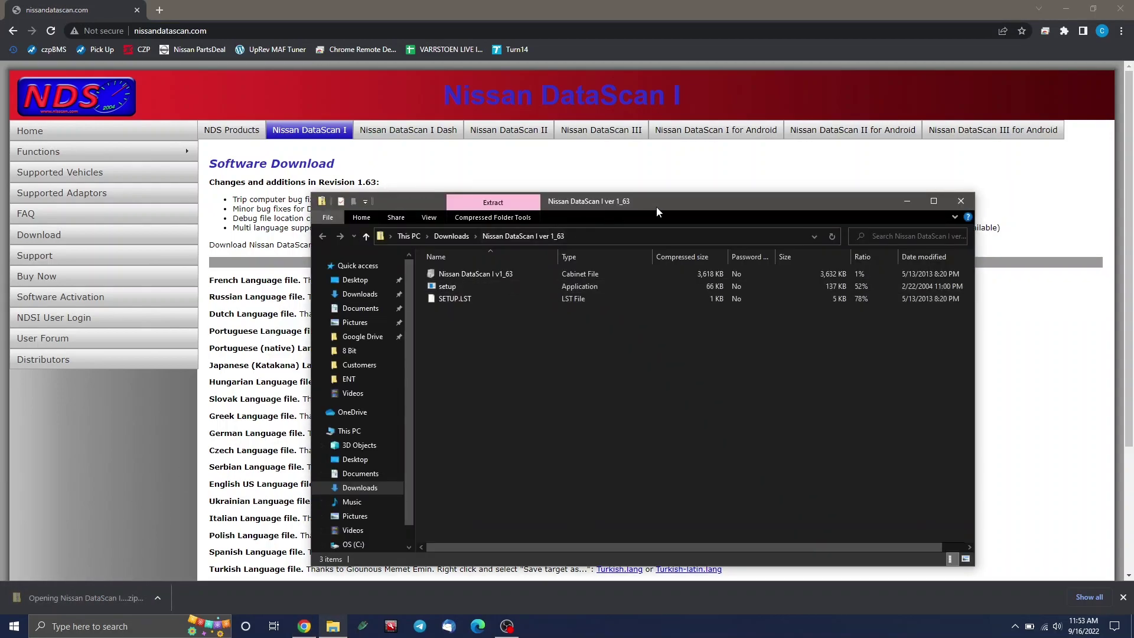
left_click_drag(657, 207, 611, 168)
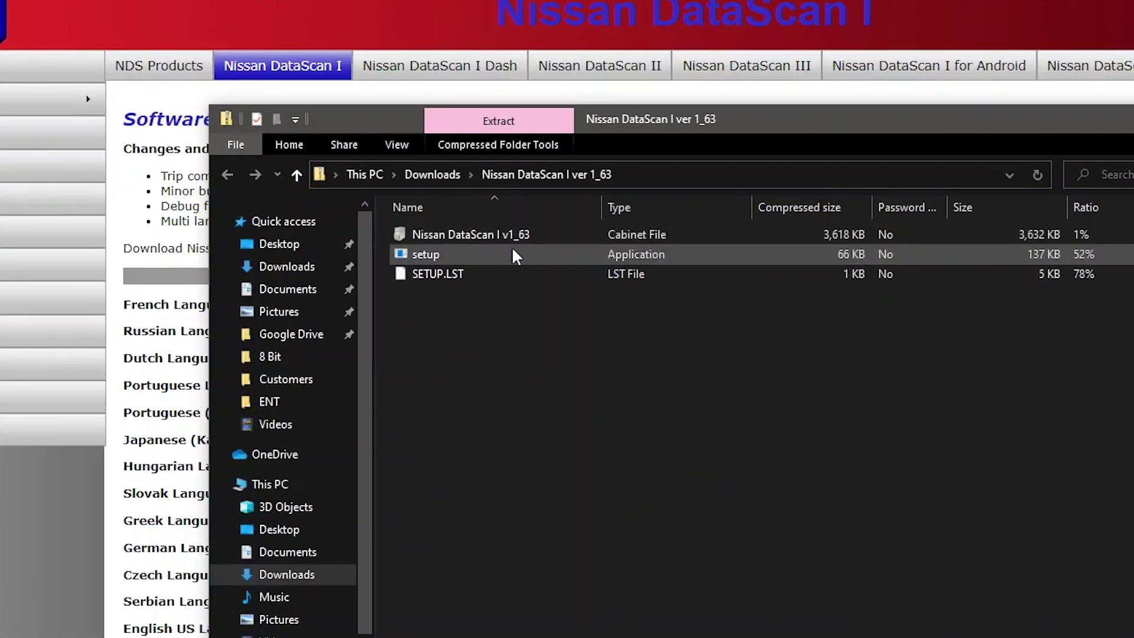
left_click(426, 253)
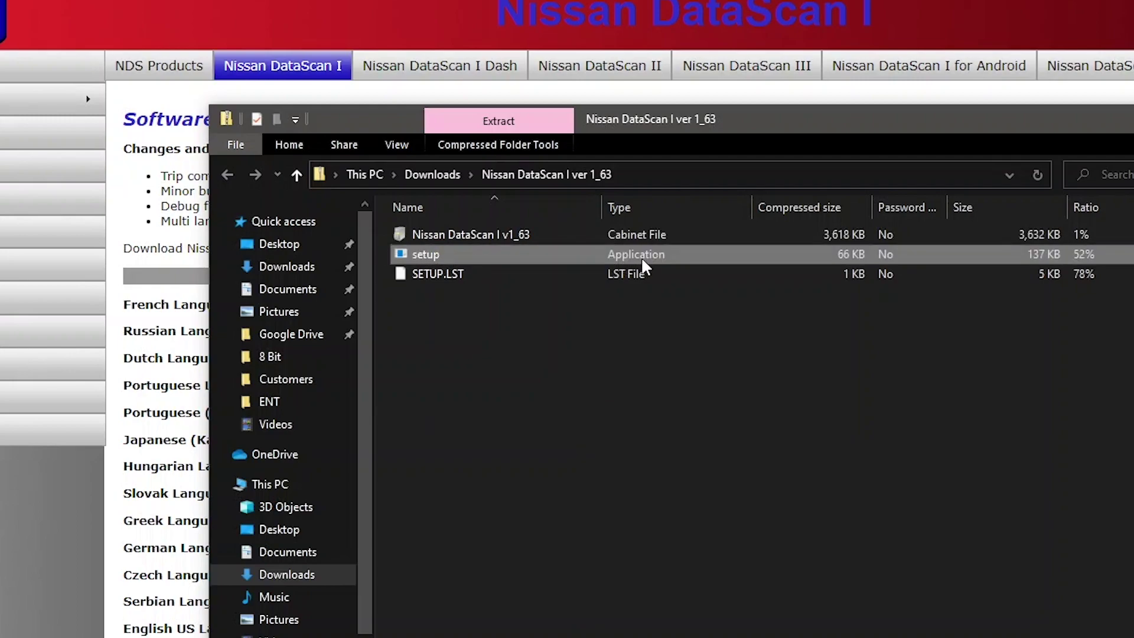
double_click(435, 255)
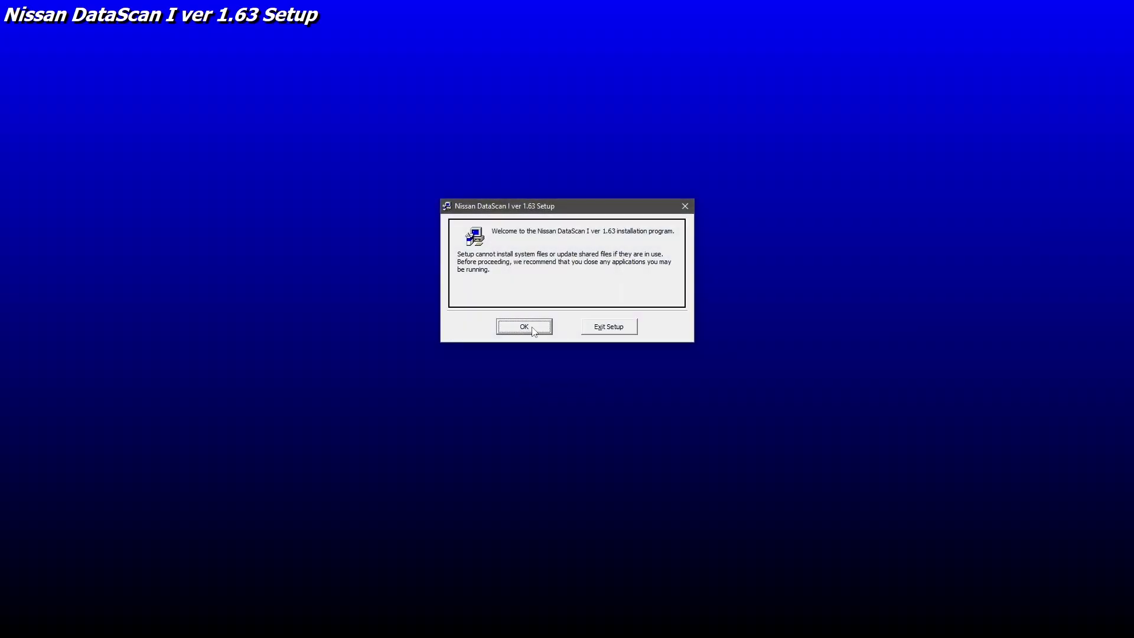
left_click(532, 329)
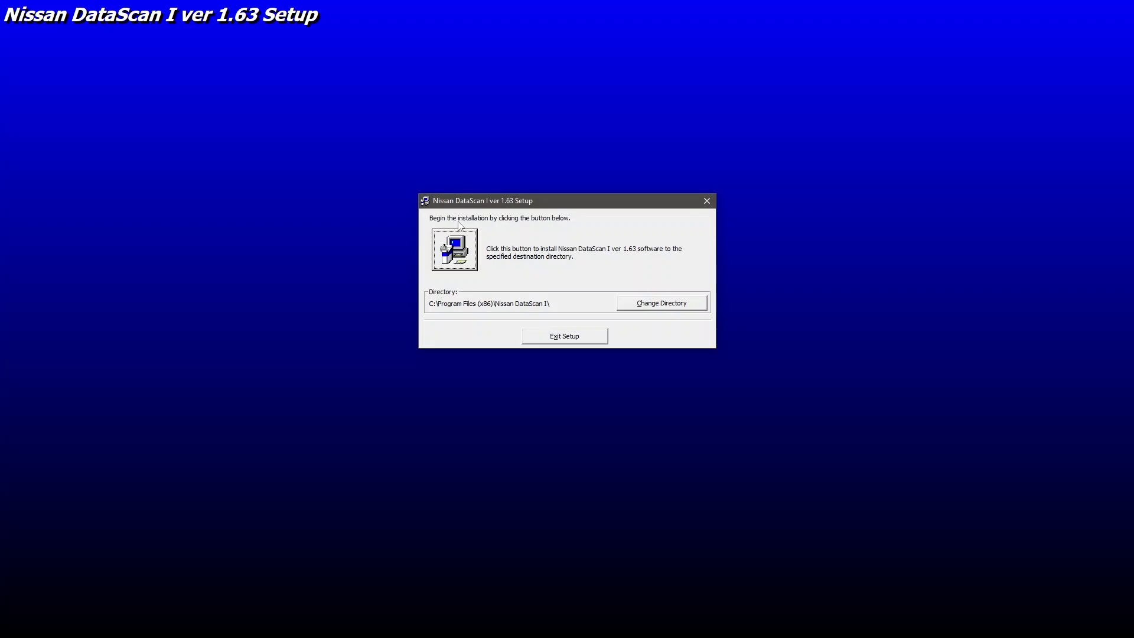
- Install into Program Files (x86), keep the existing GdiPlus.dll, and confirm setup completion
left_click(455, 250)
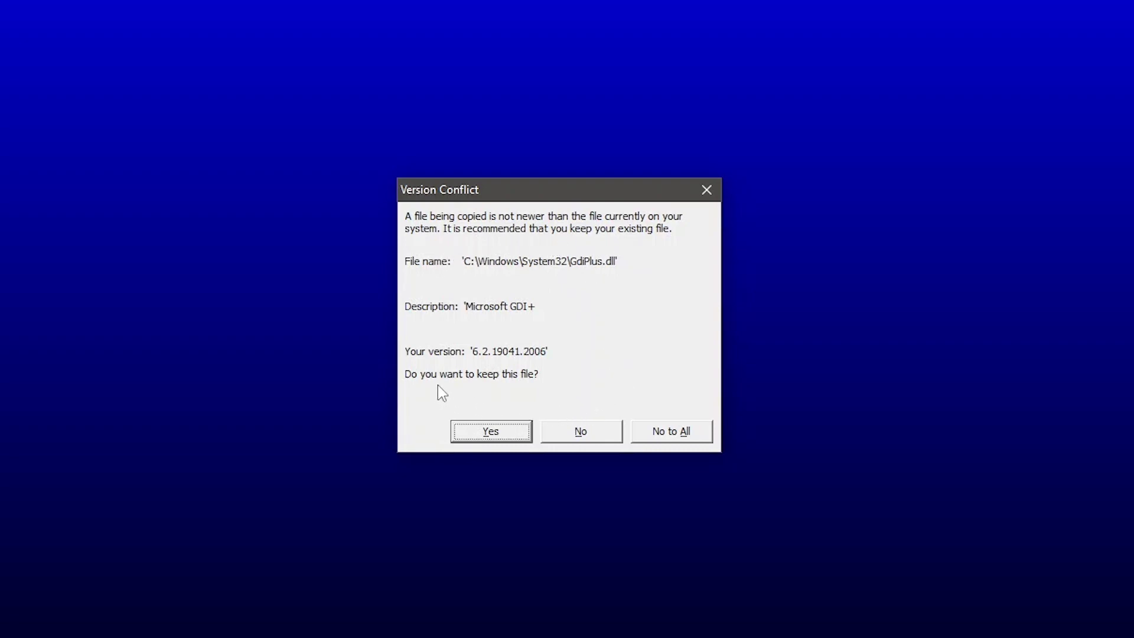
left_click(472, 429)
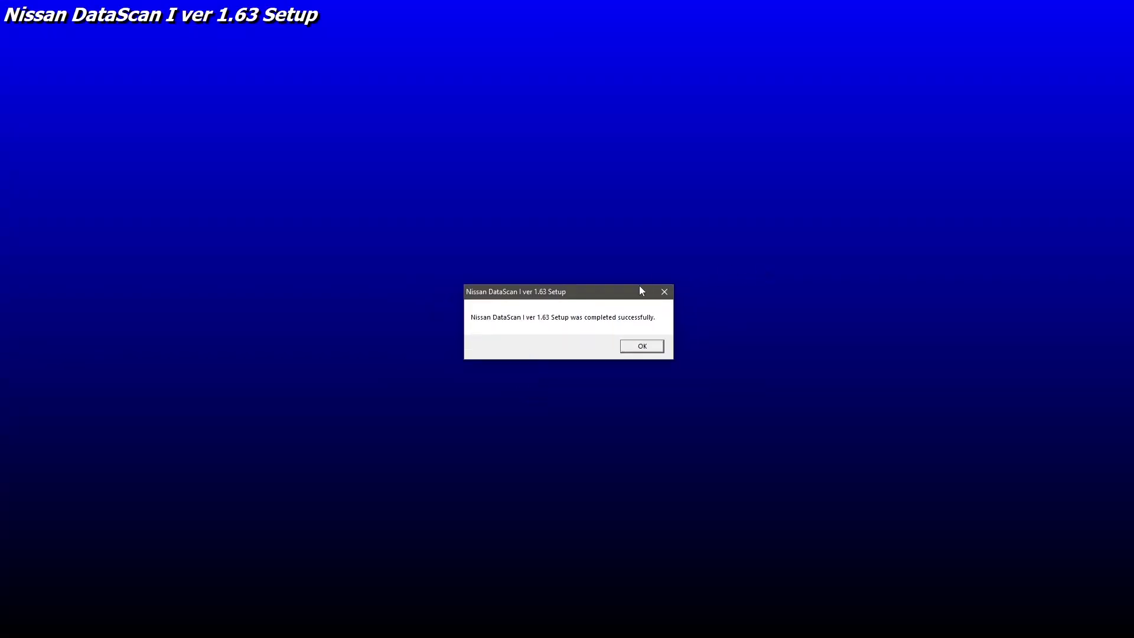
left_click(642, 347)
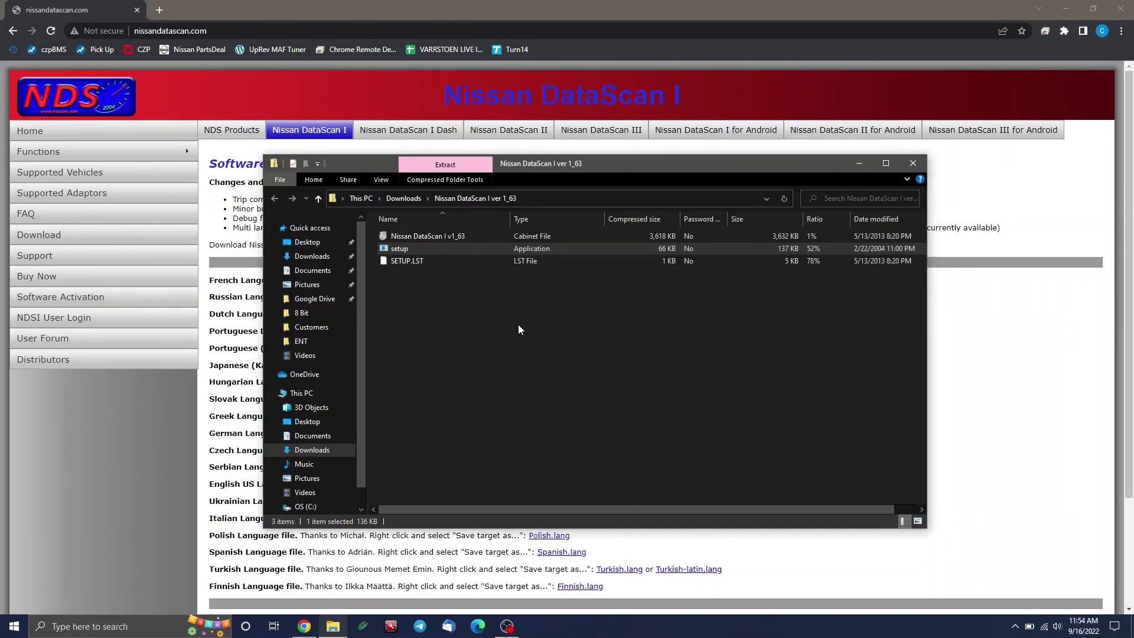
- Close the zip folder and search Start for 'nissan' to find Nissan DataScan I ver 1.63
left_click(478, 311)
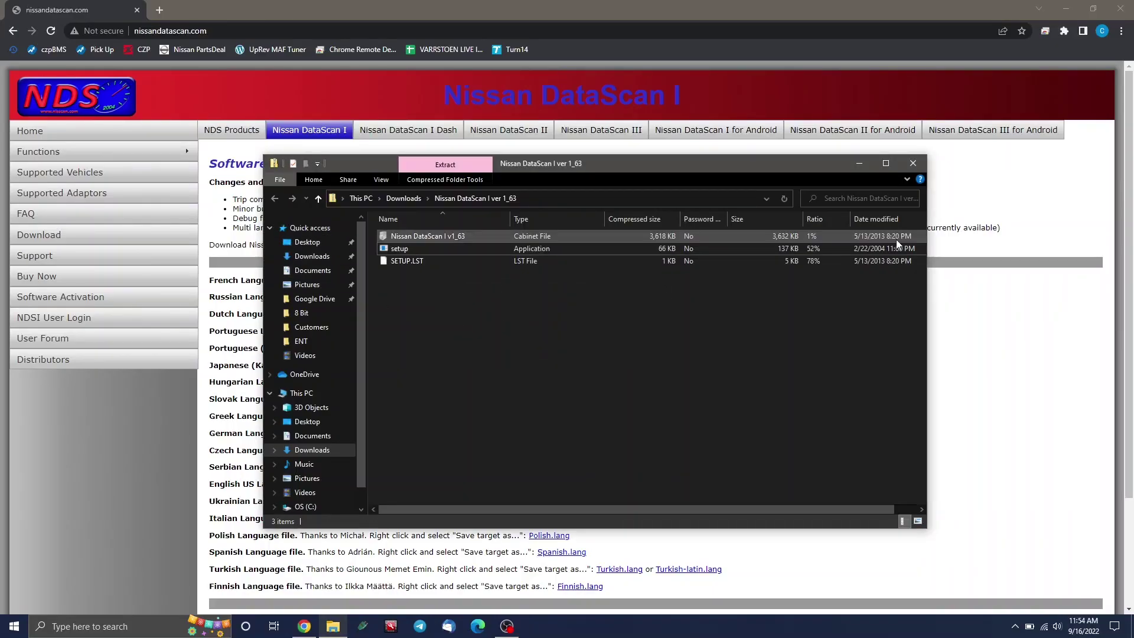
left_click(914, 164)
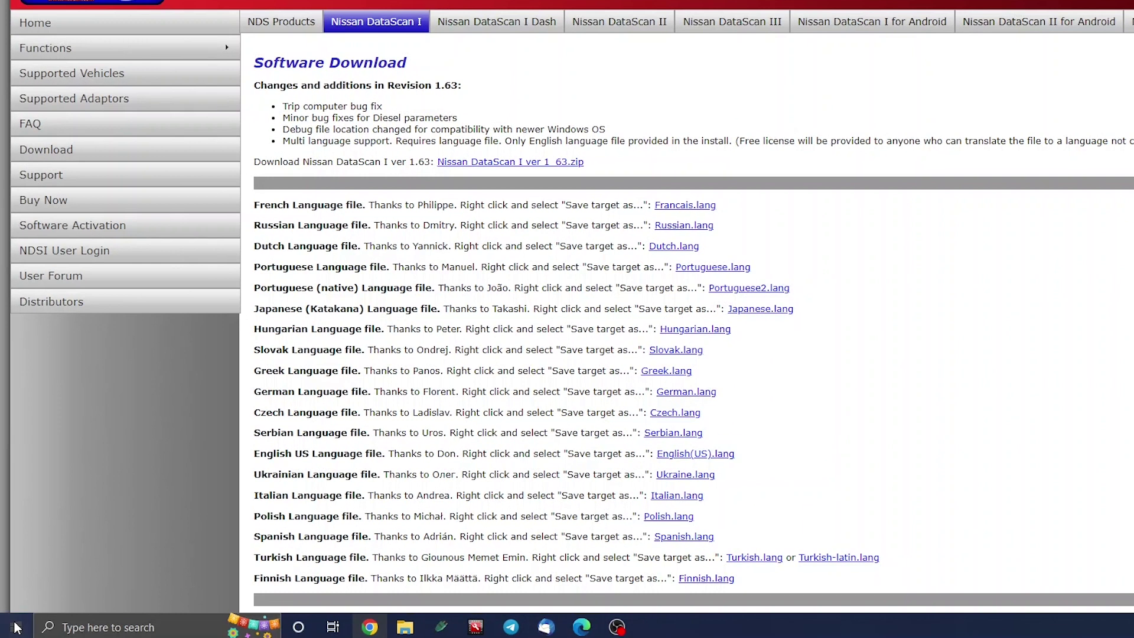
left_click(13, 627)
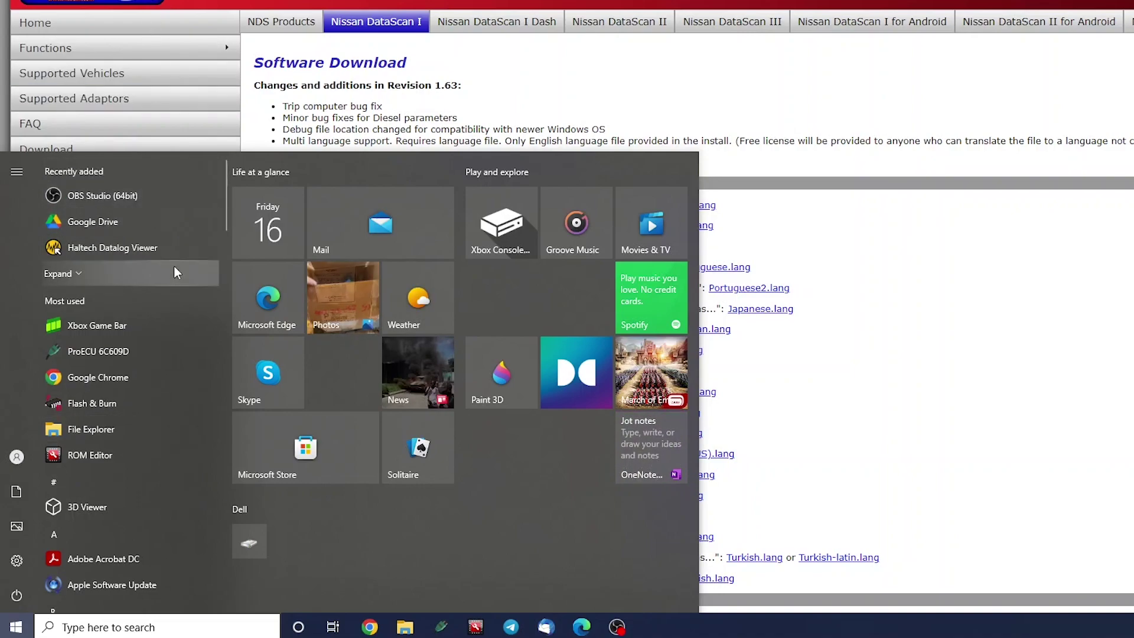
scroll(131, 400, "down", 15)
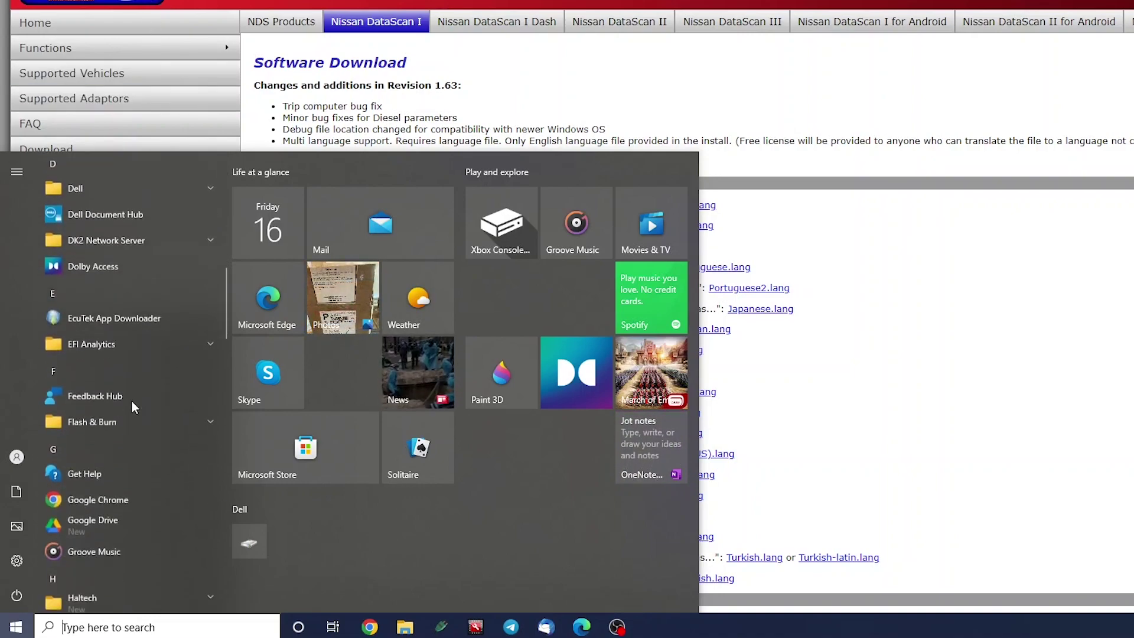
scroll(131, 401, "down", 8)
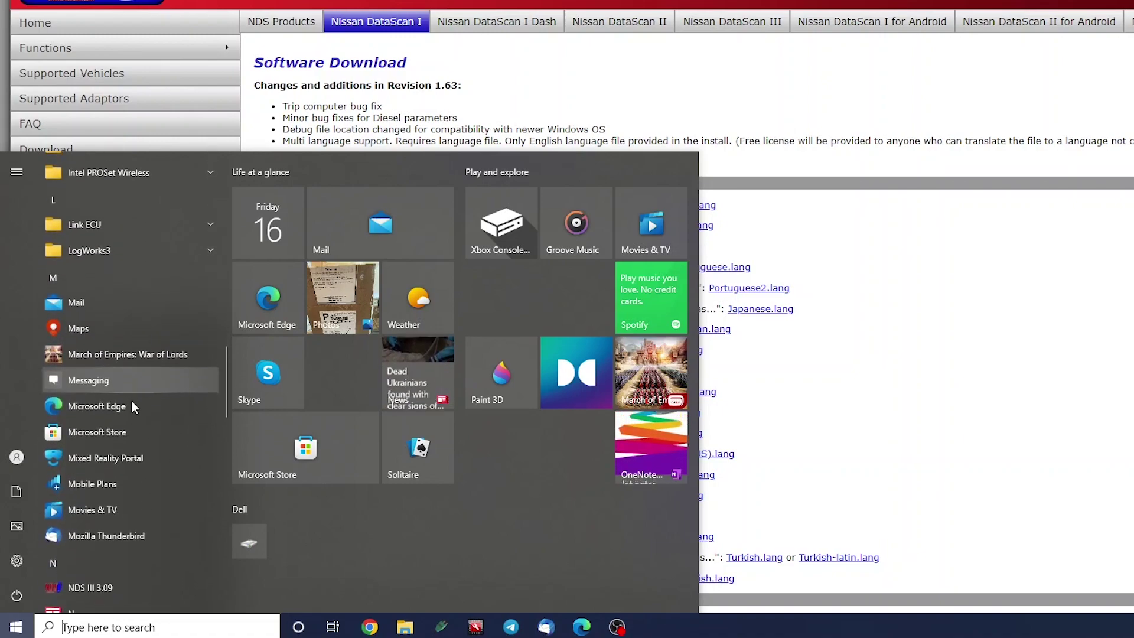
scroll(131, 401, "down", 1)
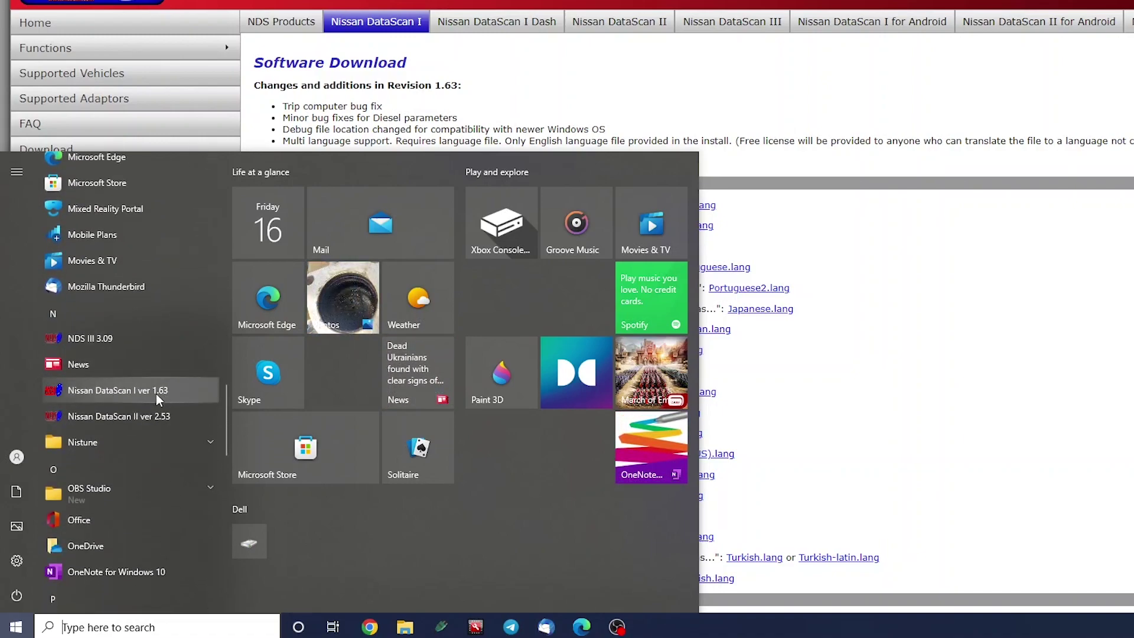
type("nissan")
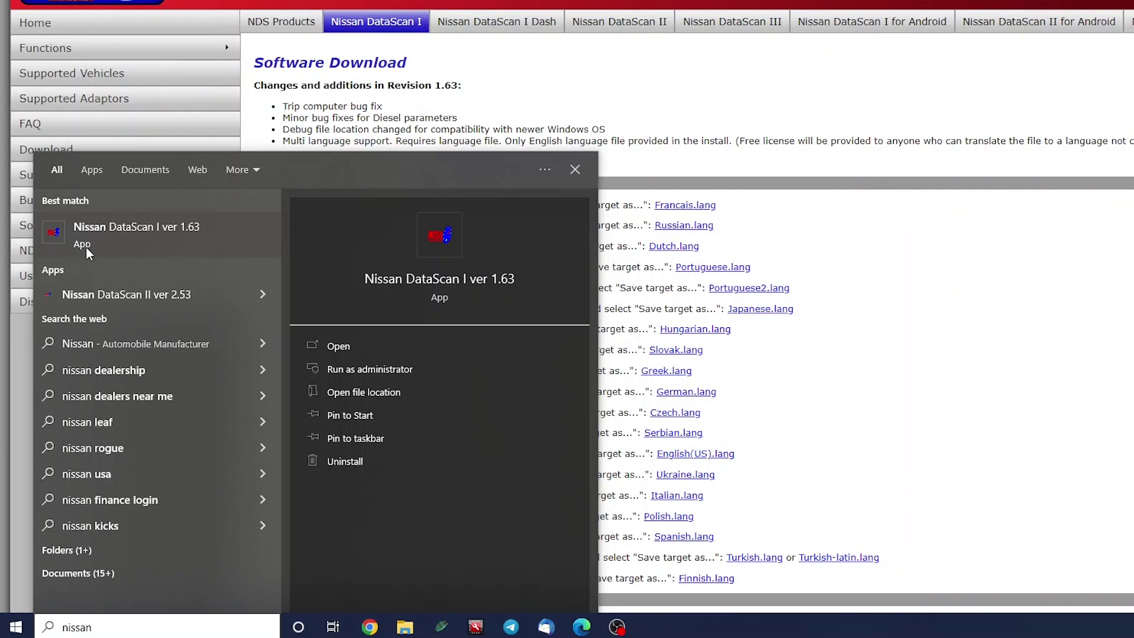
- Launch Nissan DataScan I ver 1.63, dismiss the unregistered warning, and open Settings > Software Activation
left_click(93, 235)
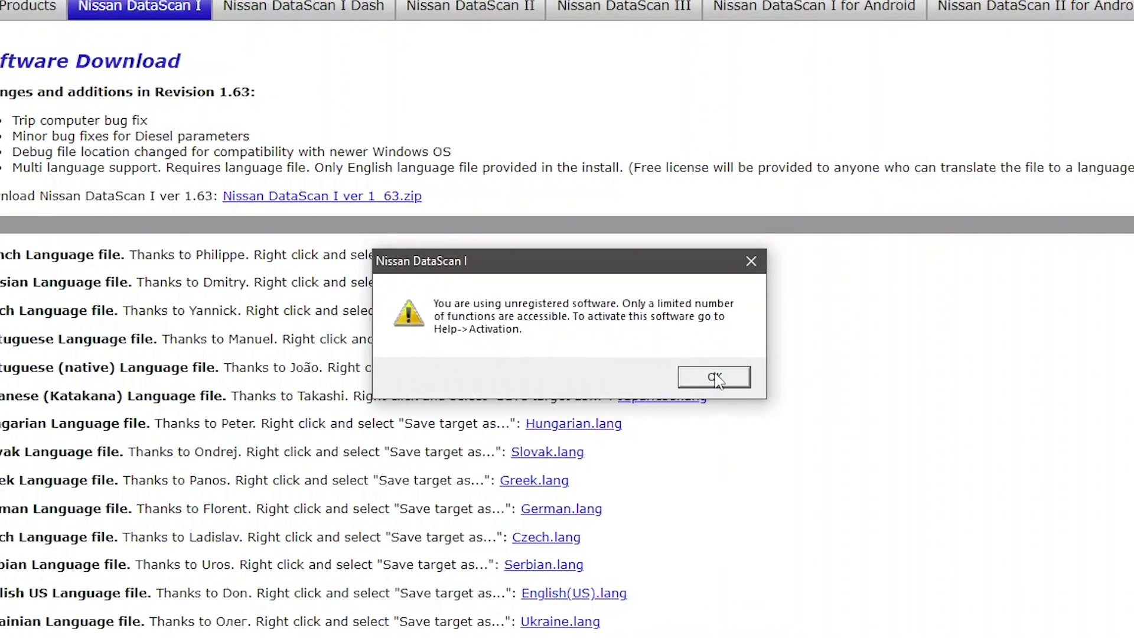
left_click(714, 377)
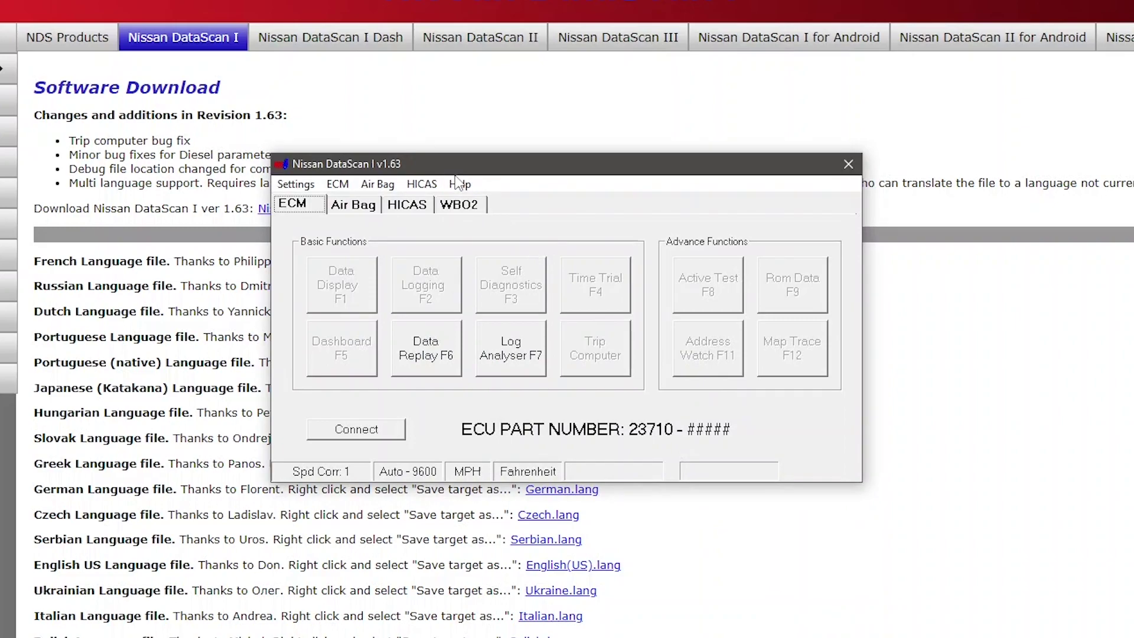
left_click(460, 184)
left_click(470, 225)
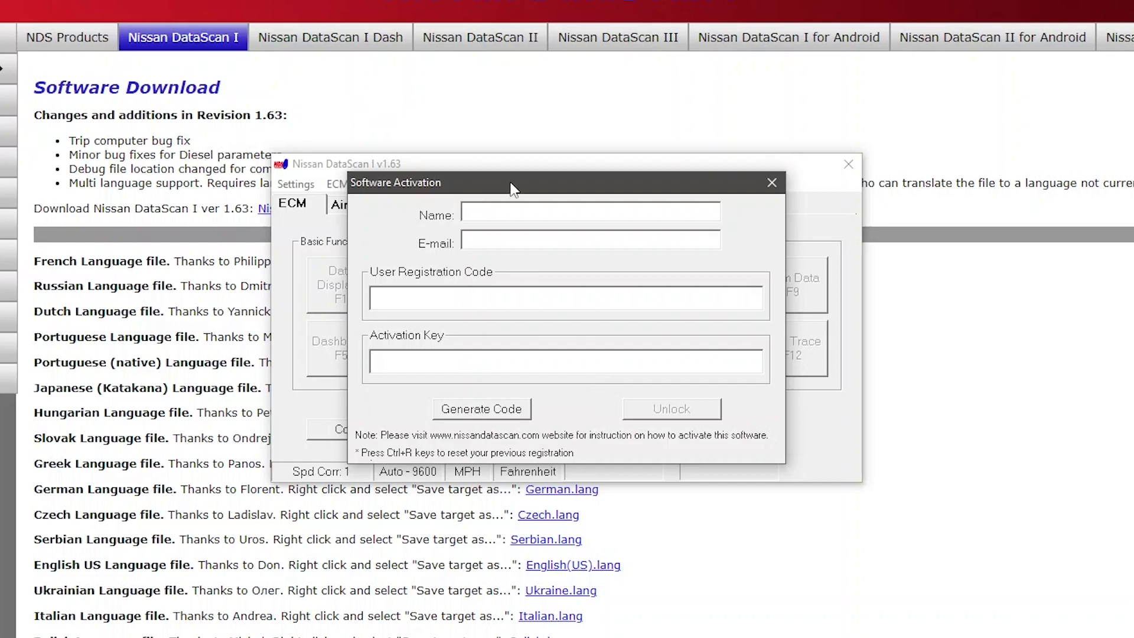
left_click_drag(512, 187, 518, 165)
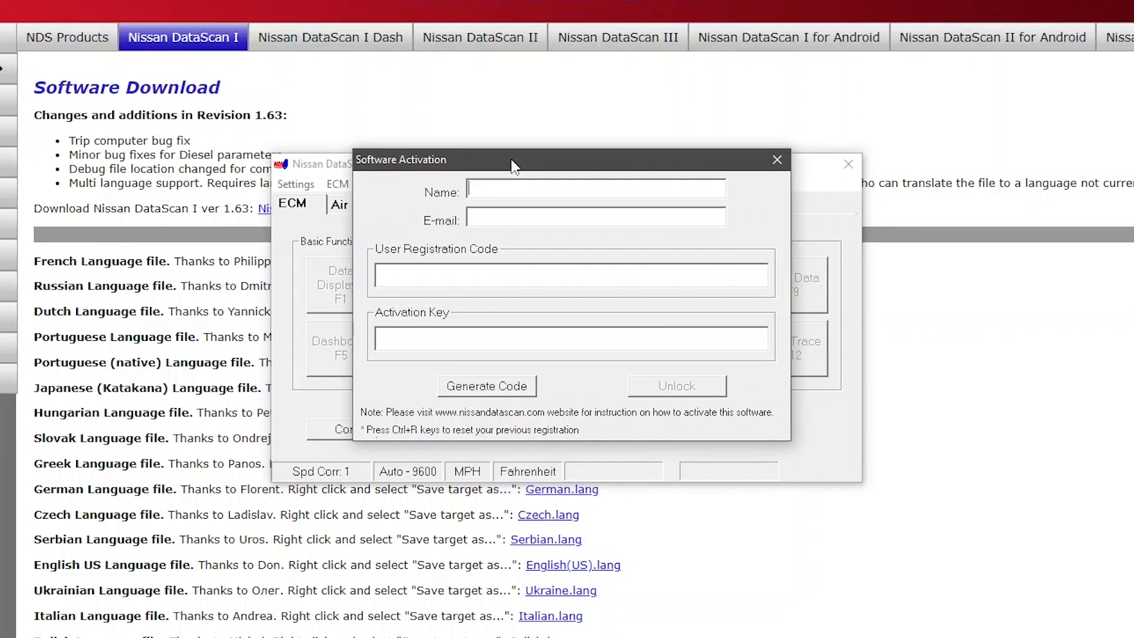
- Load gmail.com in a new Chrome tab and open the 'NDS I user account' email
left_click(496, 120)
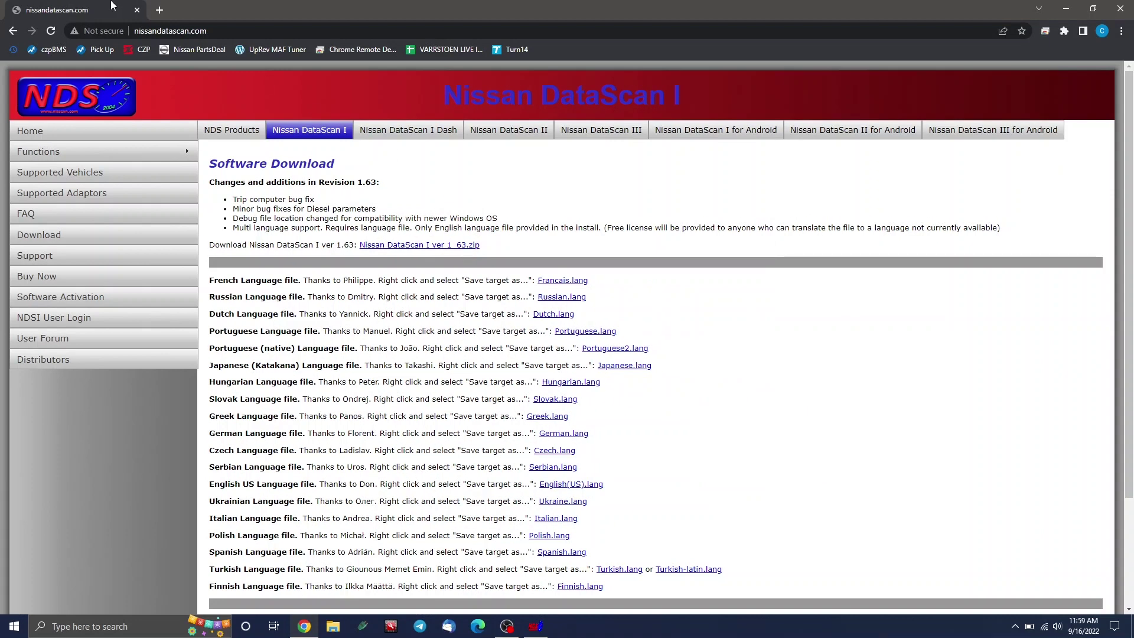
left_click(163, 9)
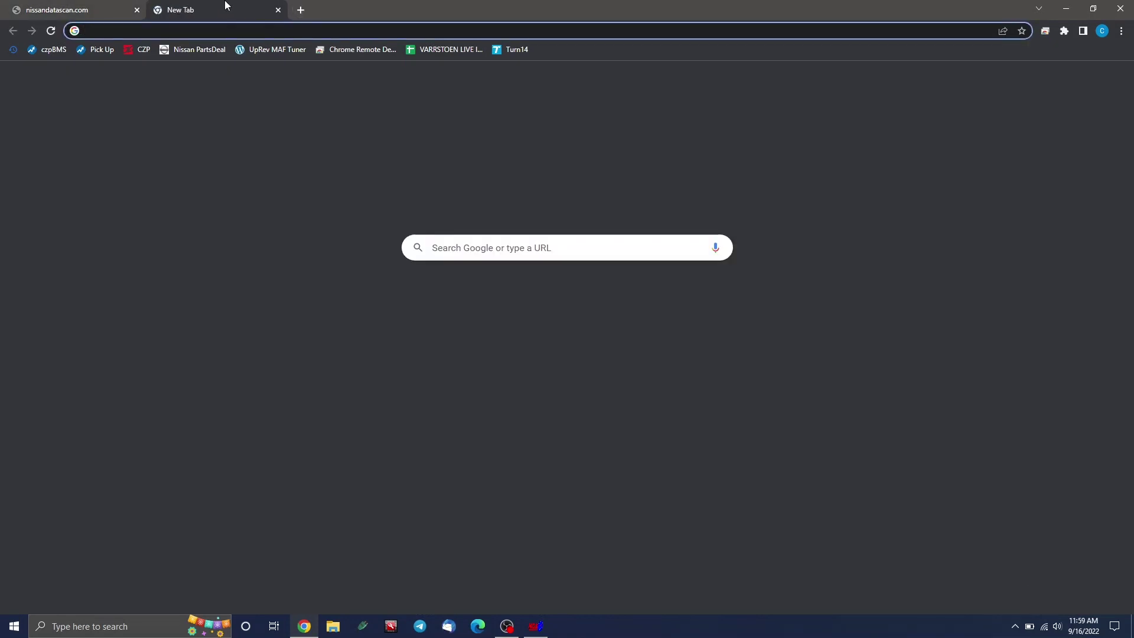
type("gmail.com")
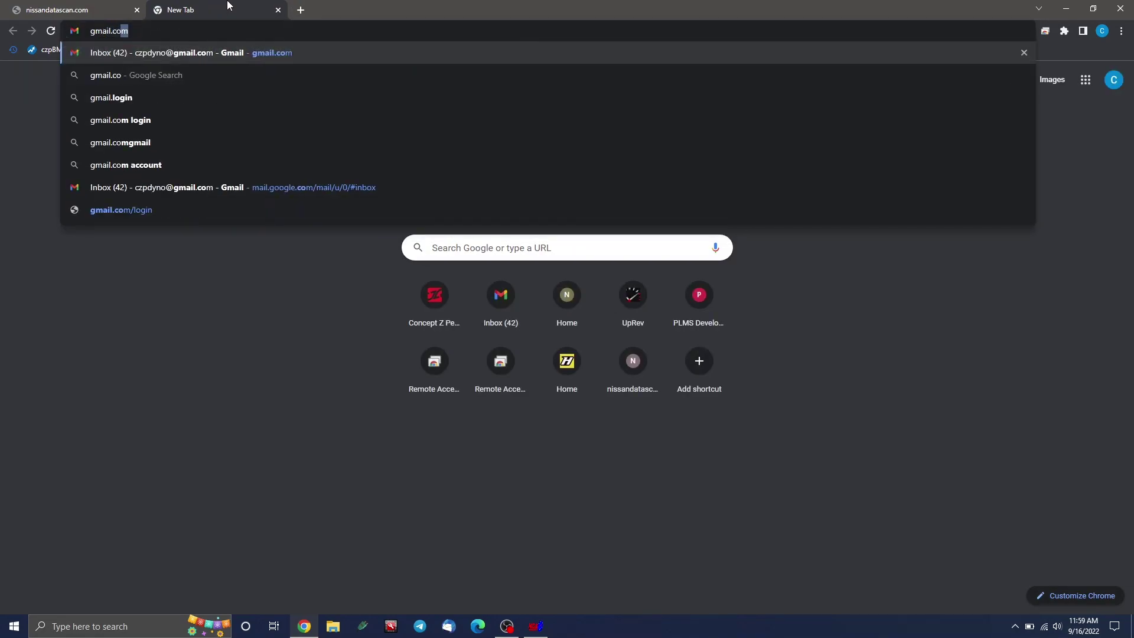
key("Return")
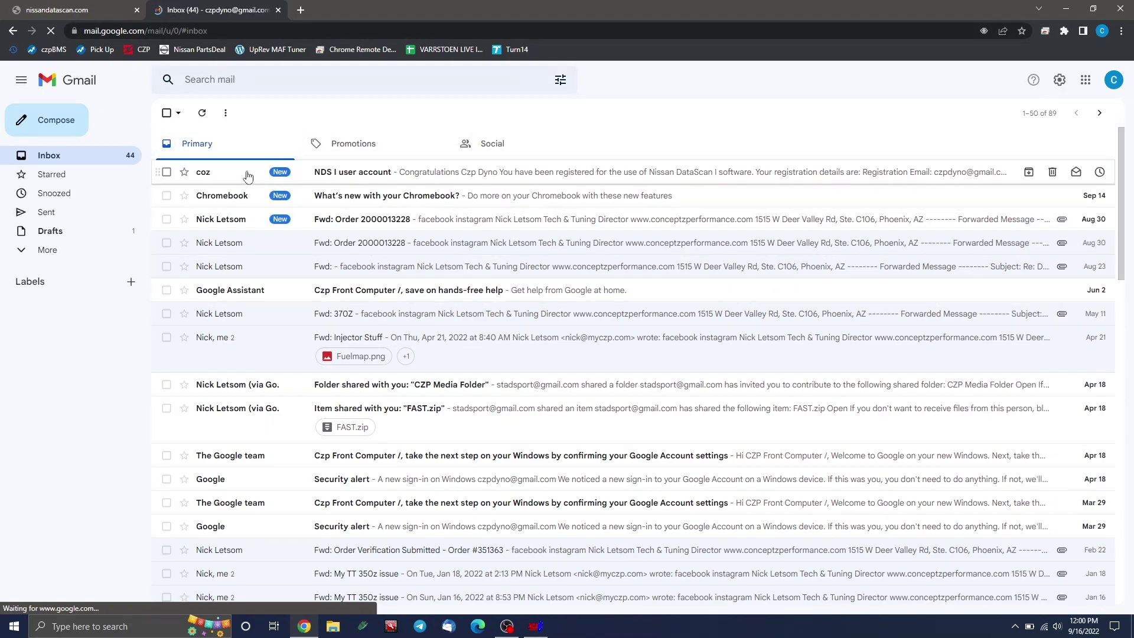
left_click(226, 177)
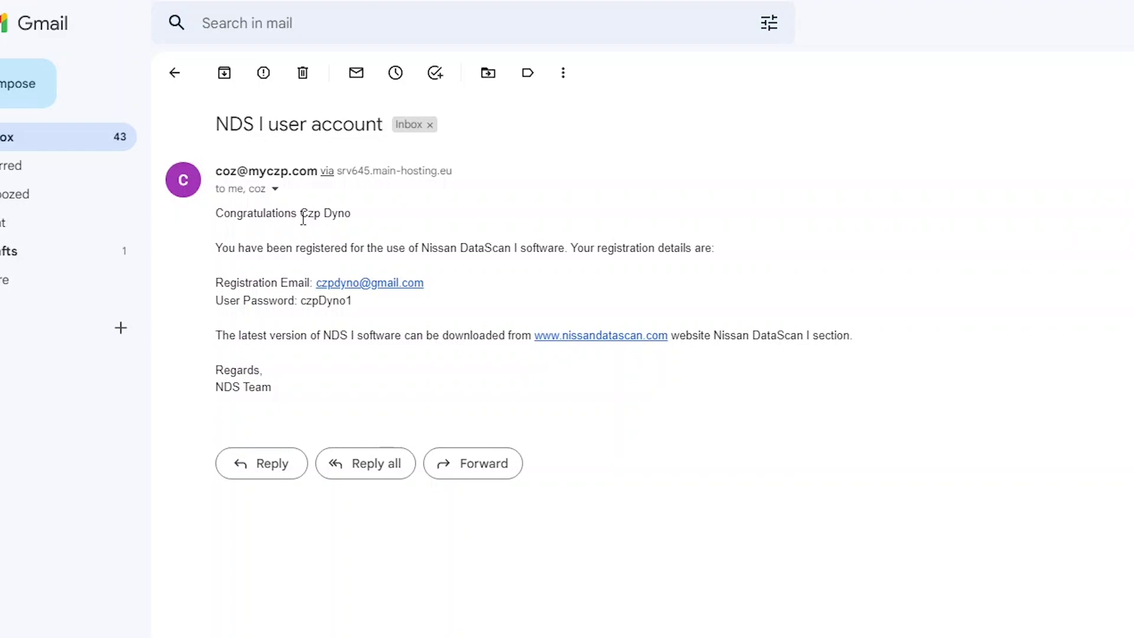
- Select the registered name in the email's greeting
left_click_drag(299, 213, 355, 212)
left_click(338, 214)
left_click_drag(300, 213, 352, 215)
left_click(352, 215)
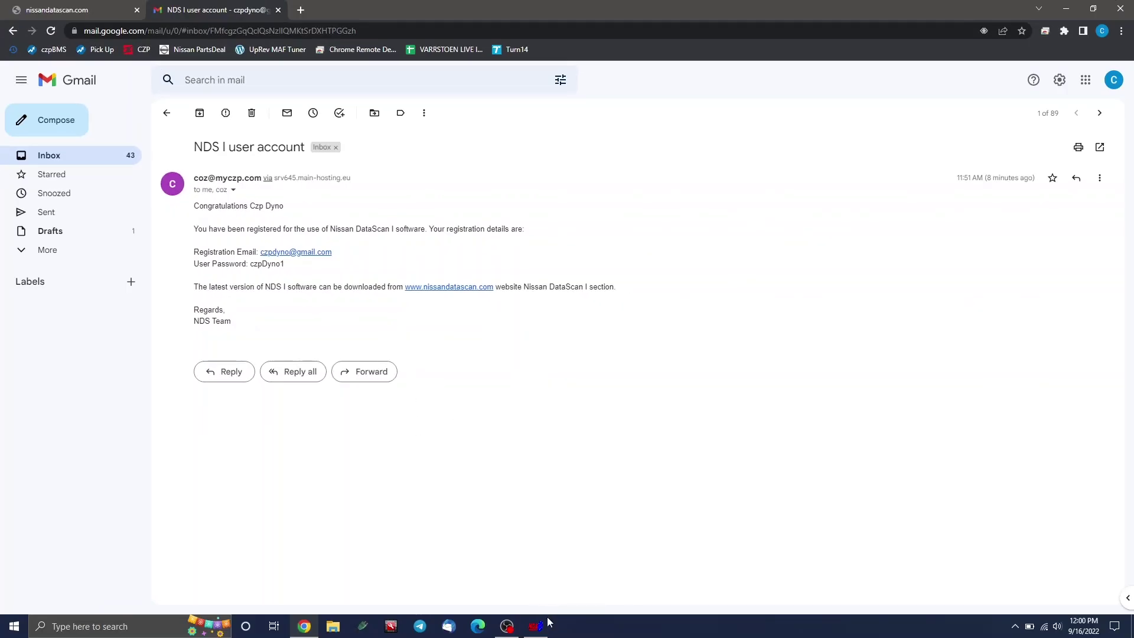
- Enter the registered e-mail in the activation form, generate the User Registration Code and copy it
left_click(547, 625)
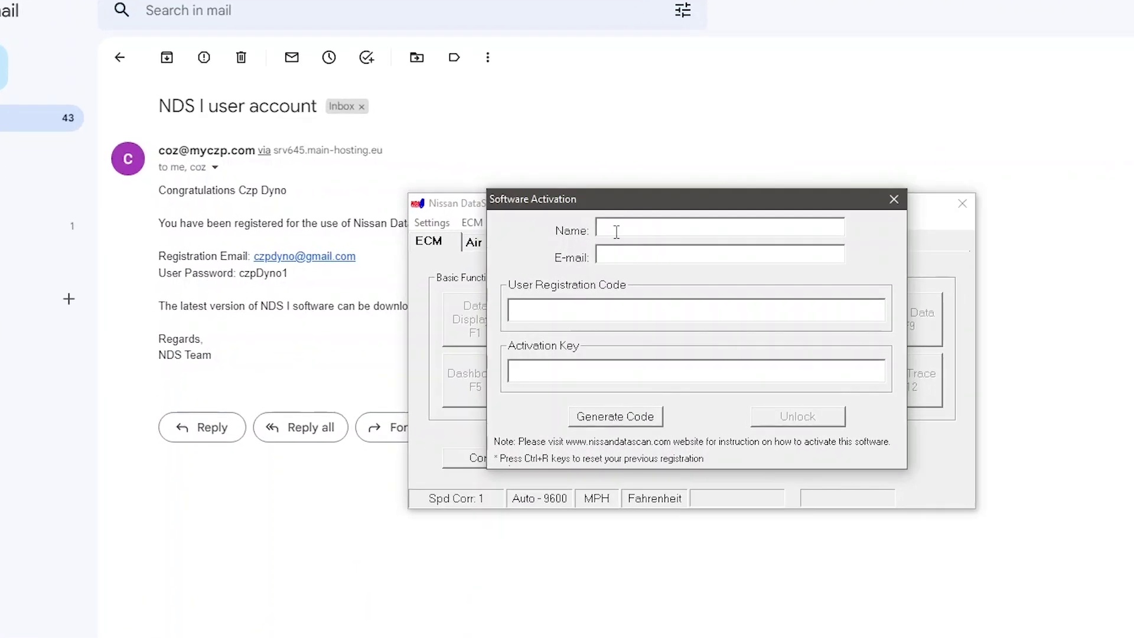
type("Cmail.com")
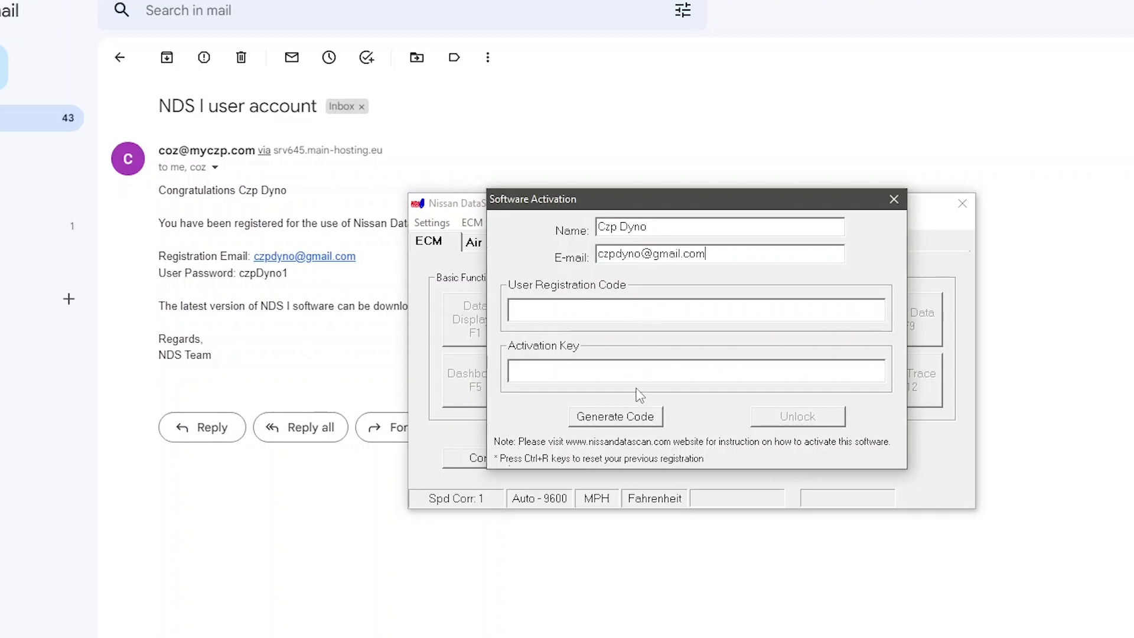
left_click(611, 416)
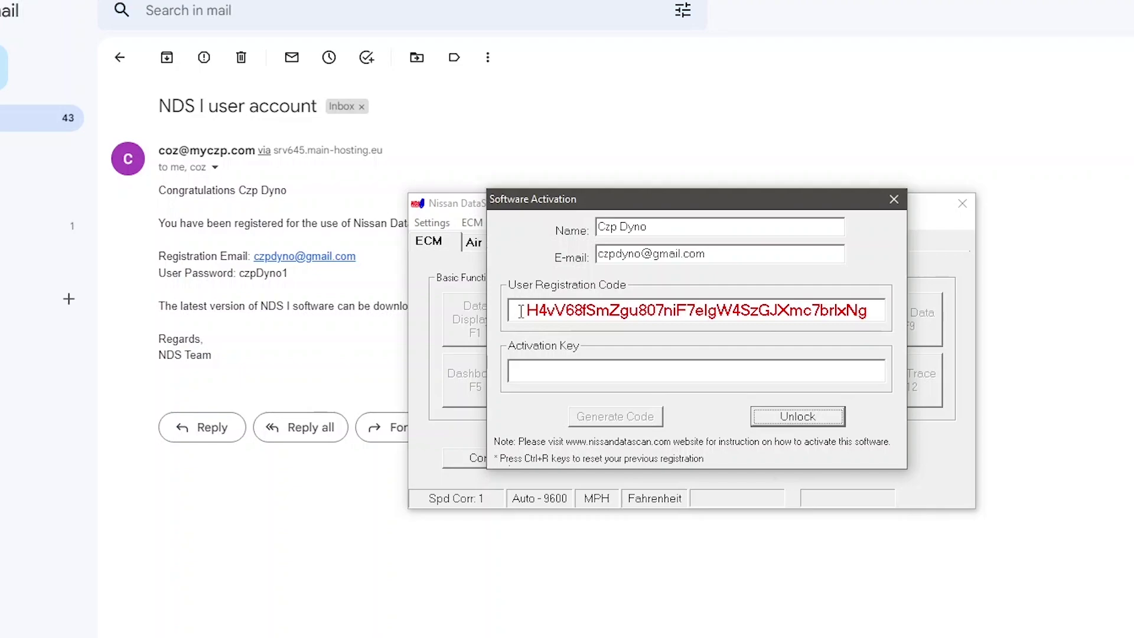
left_click_drag(524, 308, 868, 311)
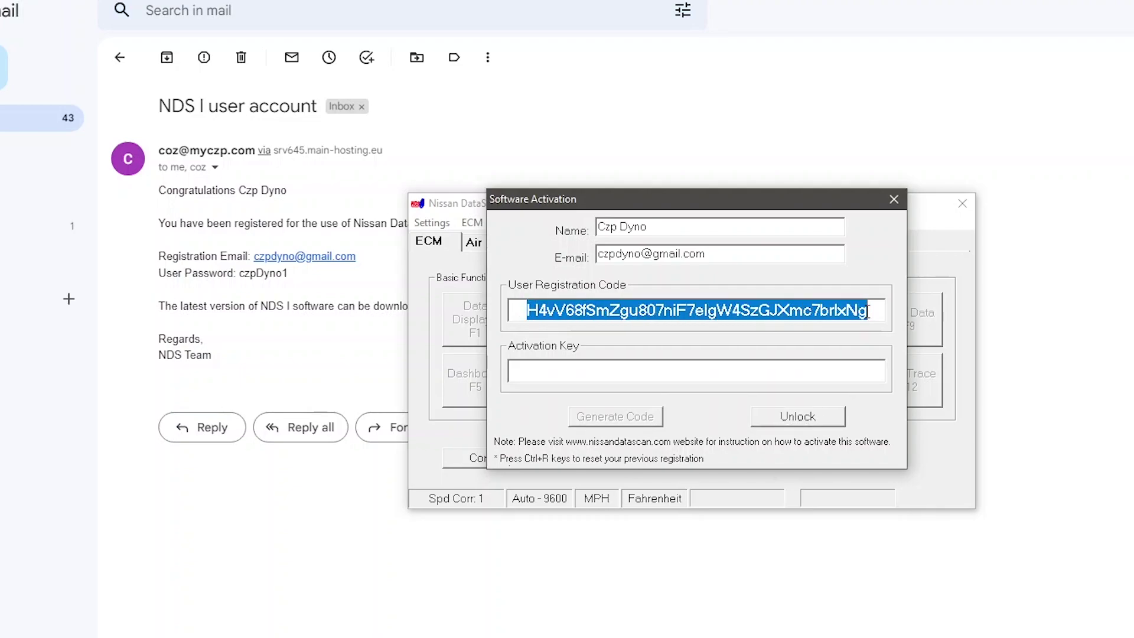
right_click(749, 310)
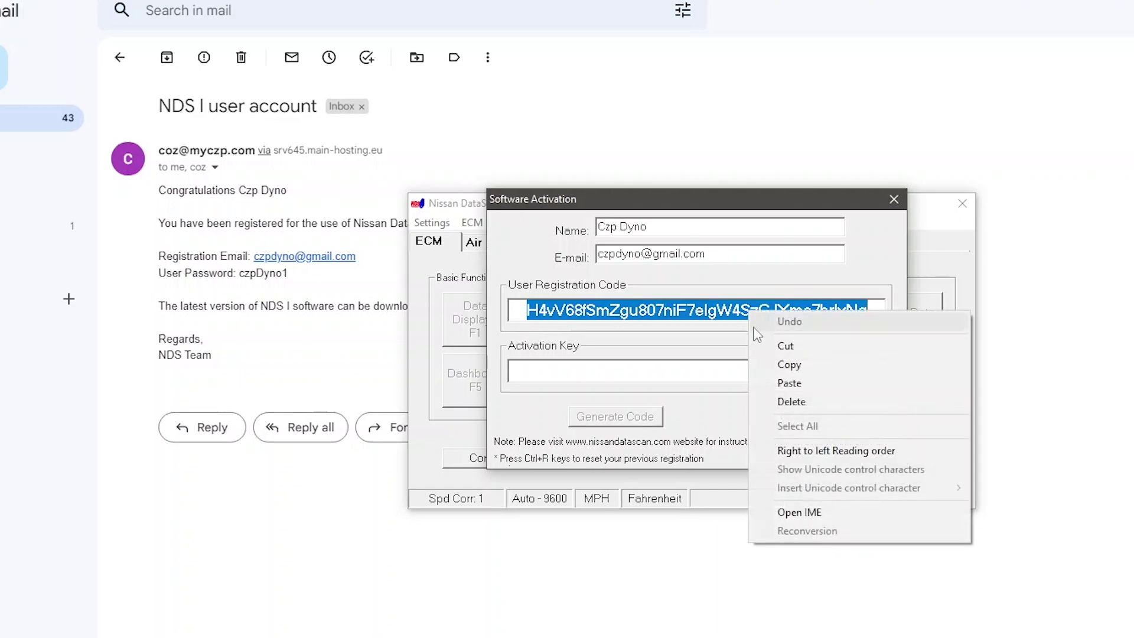
left_click(788, 365)
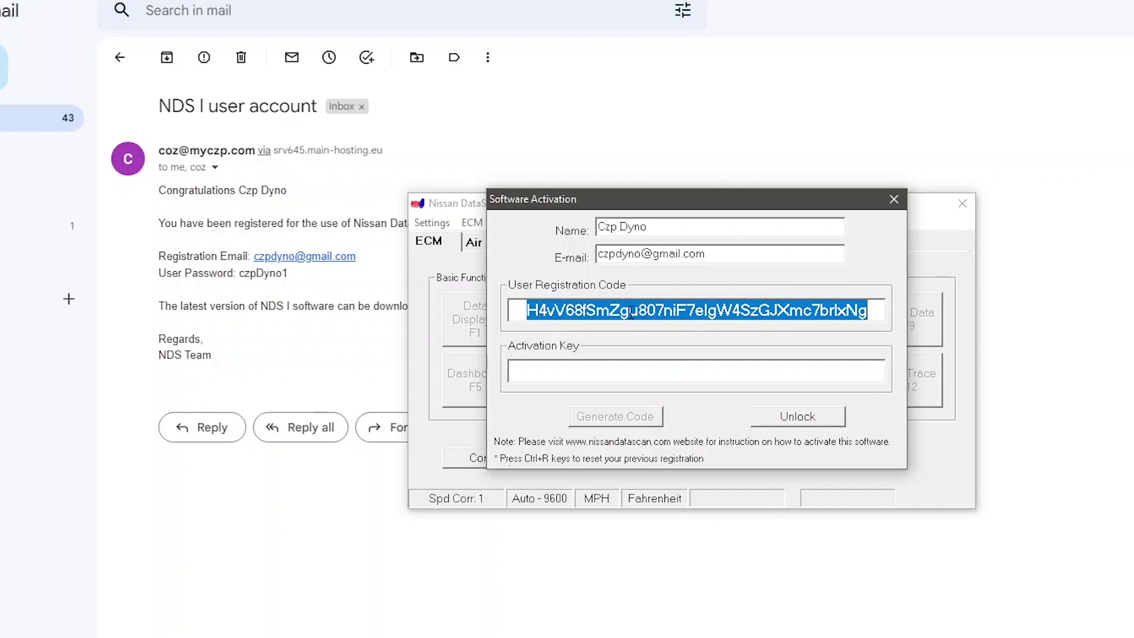
- Open the NDSI User Login page in a new tab and enter the registered e-mail address
left_click(524, 123)
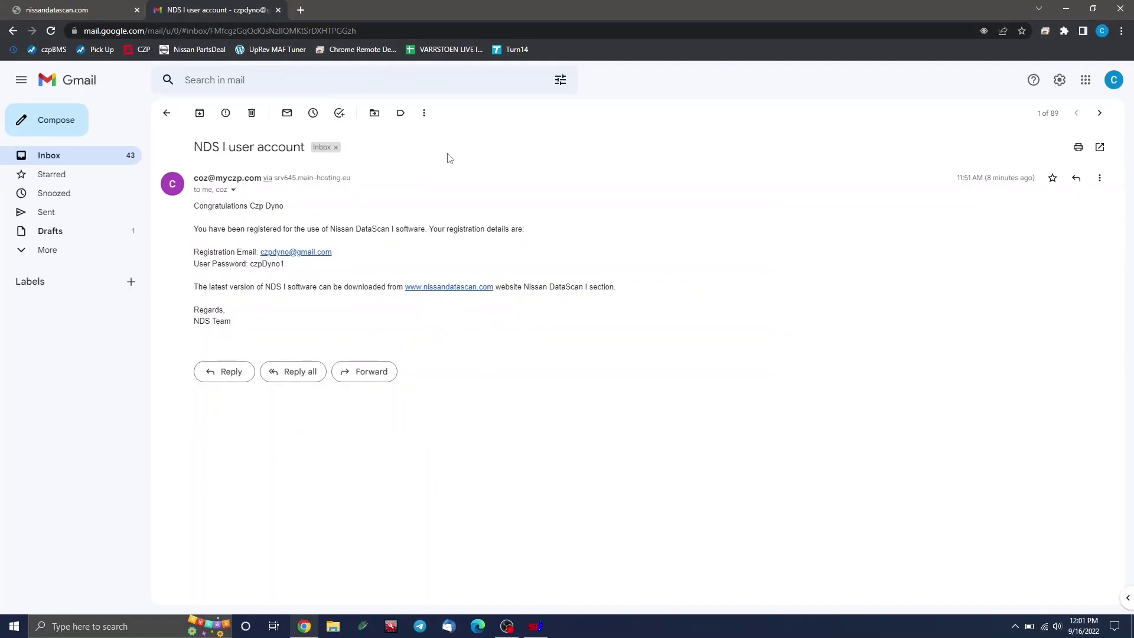
key("ctrl+shift+Tab")
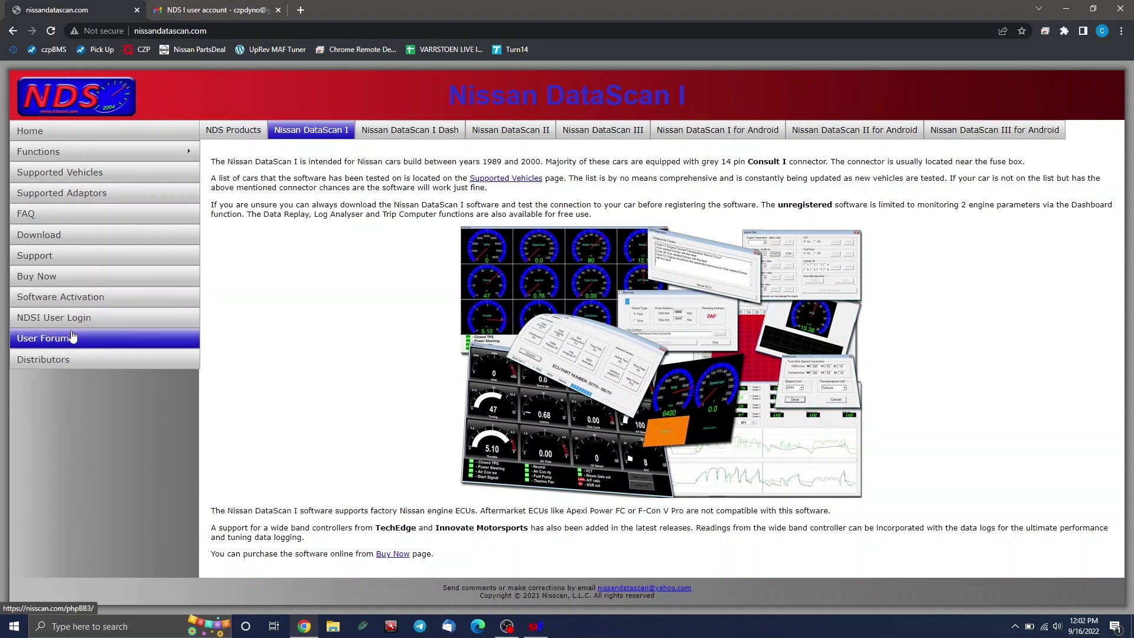
middle_click(49, 319)
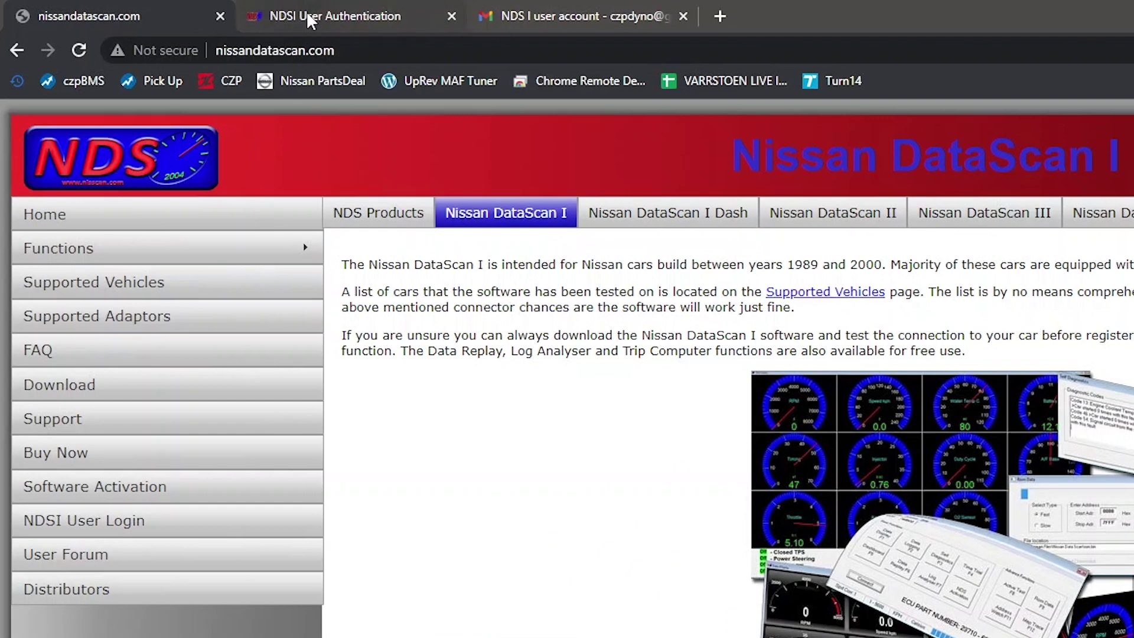
left_click(307, 17)
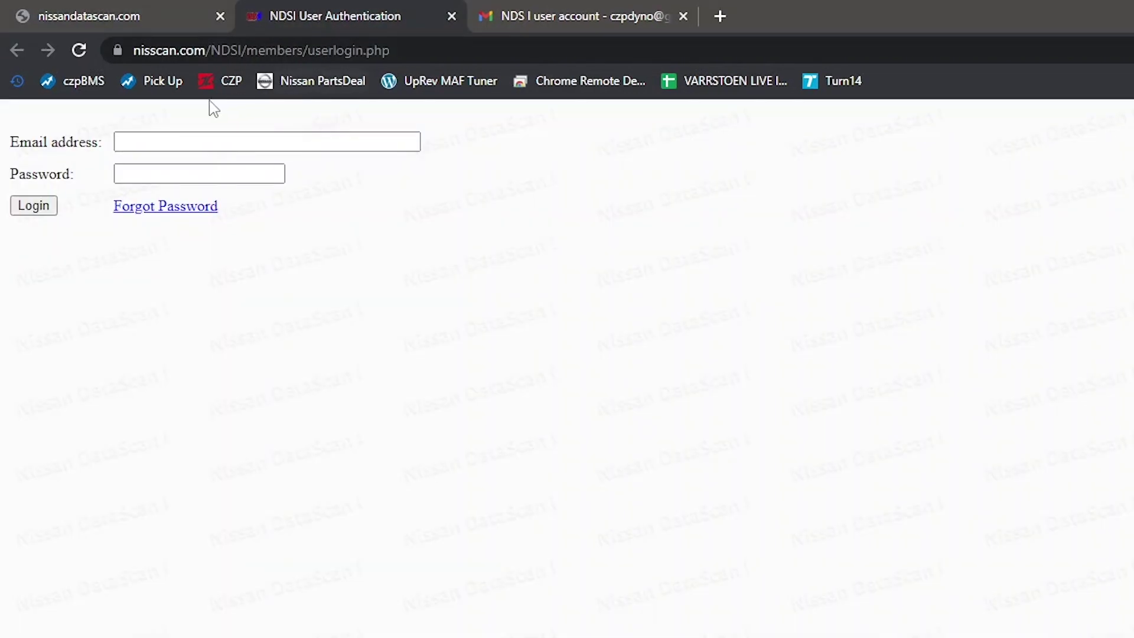
left_click(147, 143)
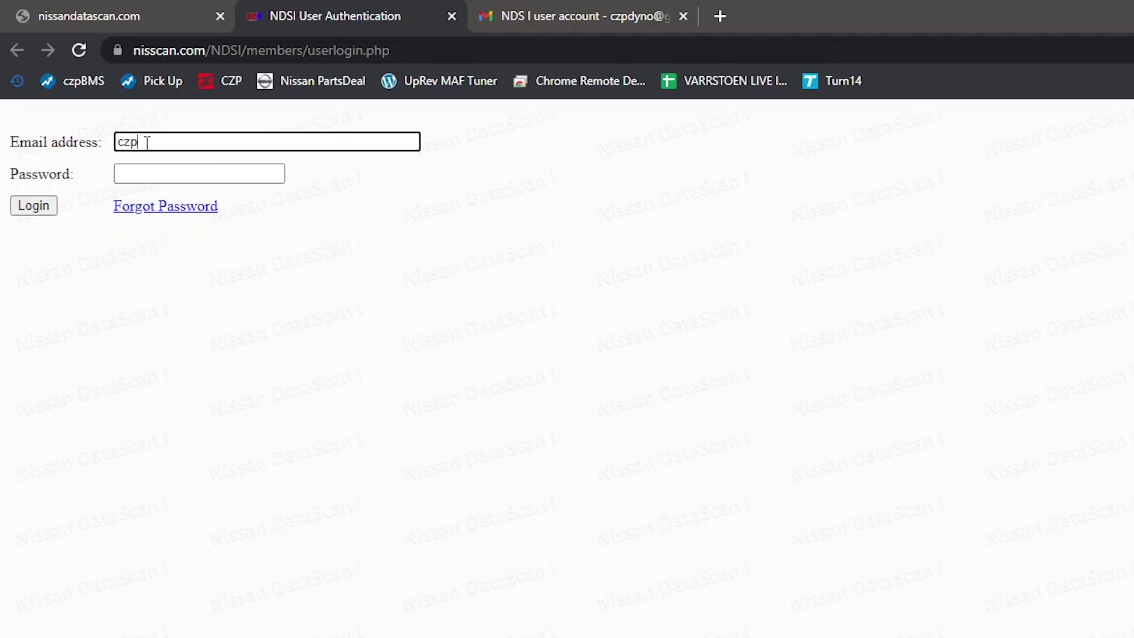
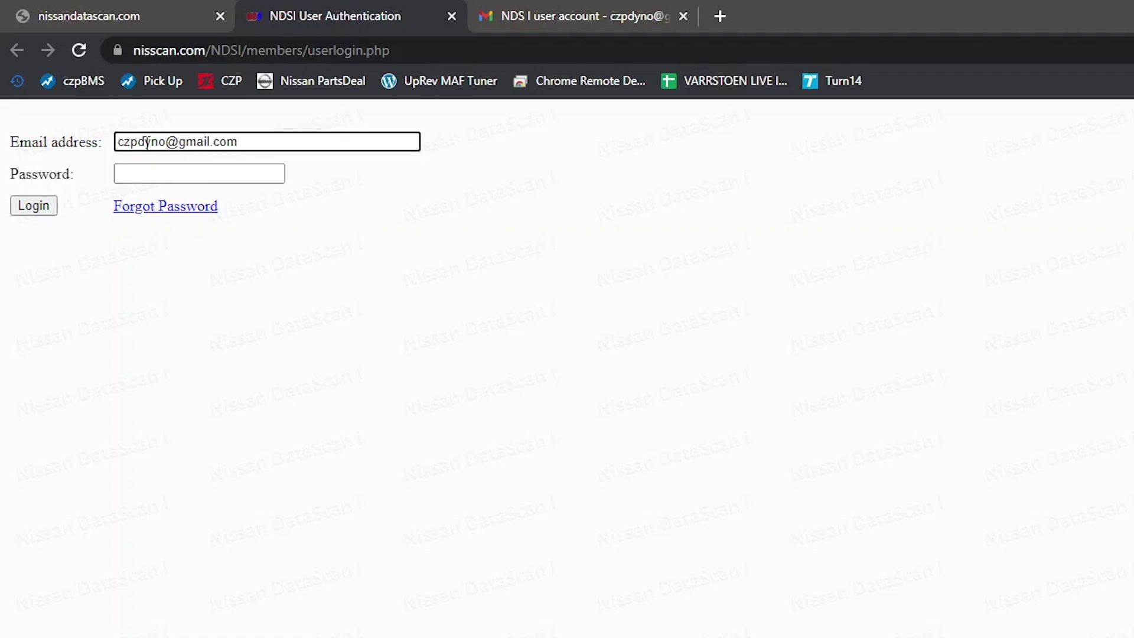
- Enter the user password from the Gmail message into the login form
left_click(594, 10)
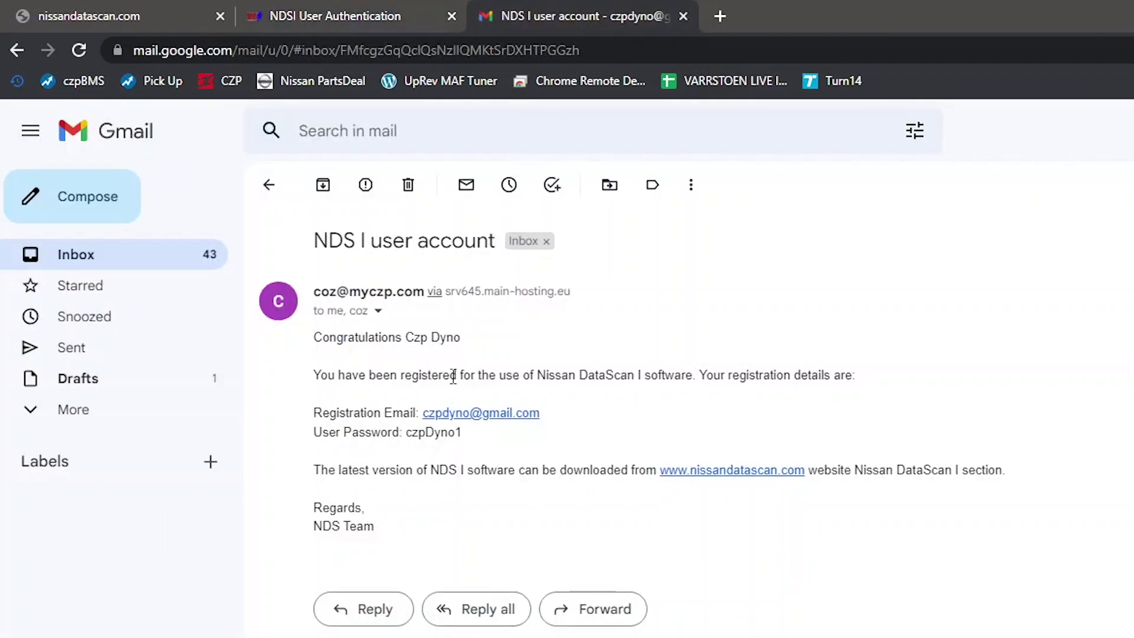
left_click_drag(468, 434, 406, 432)
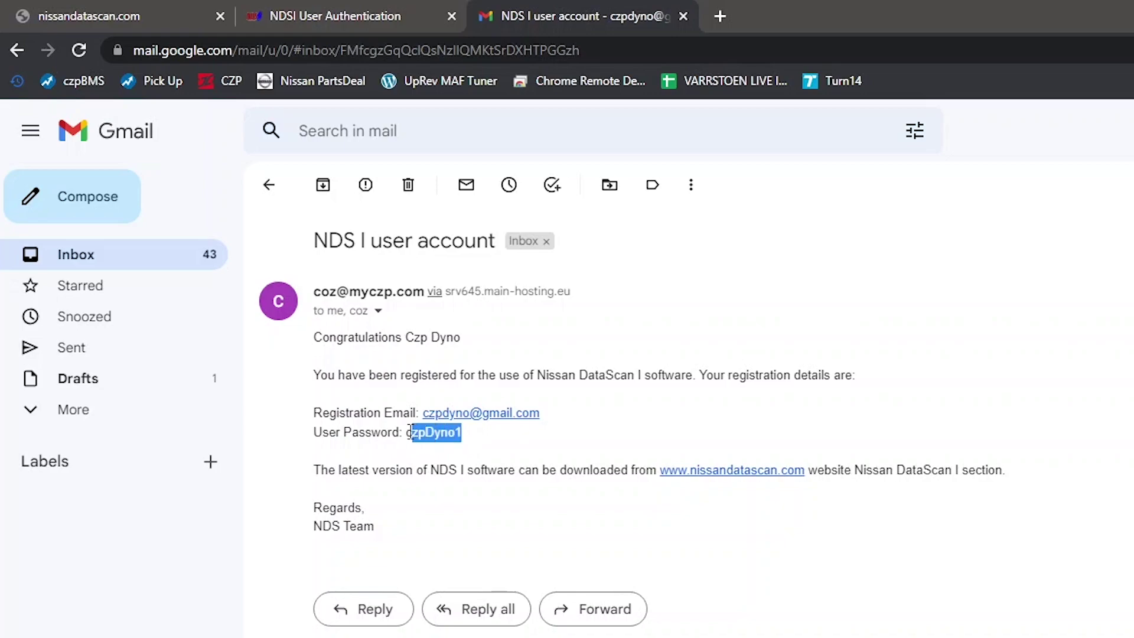
left_click(426, 434)
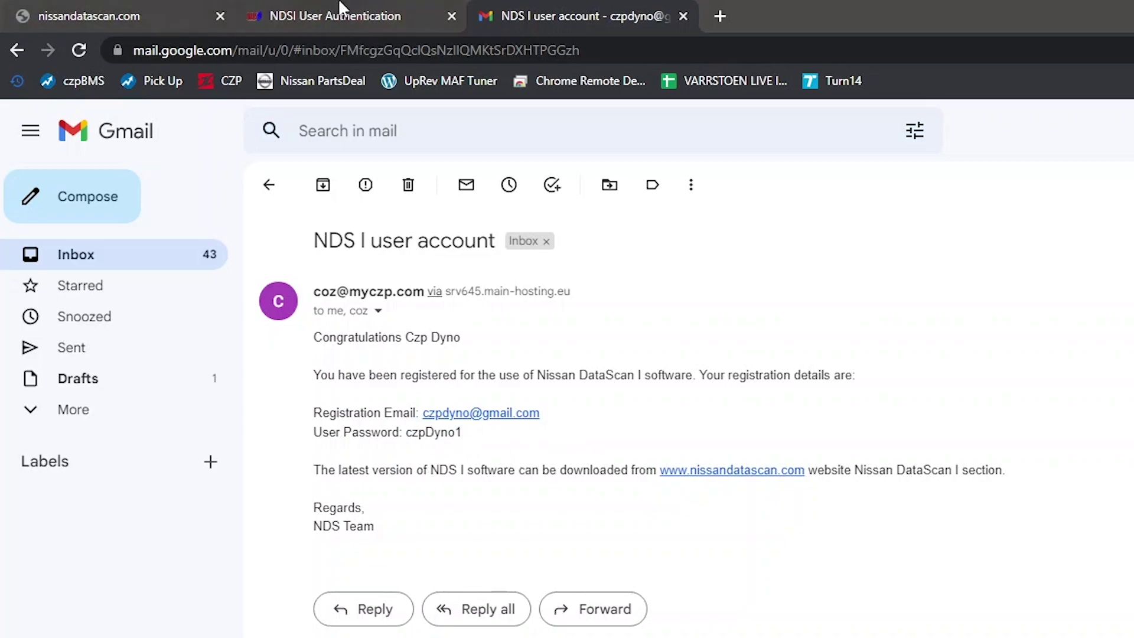
left_click(354, 13)
left_click(243, 175)
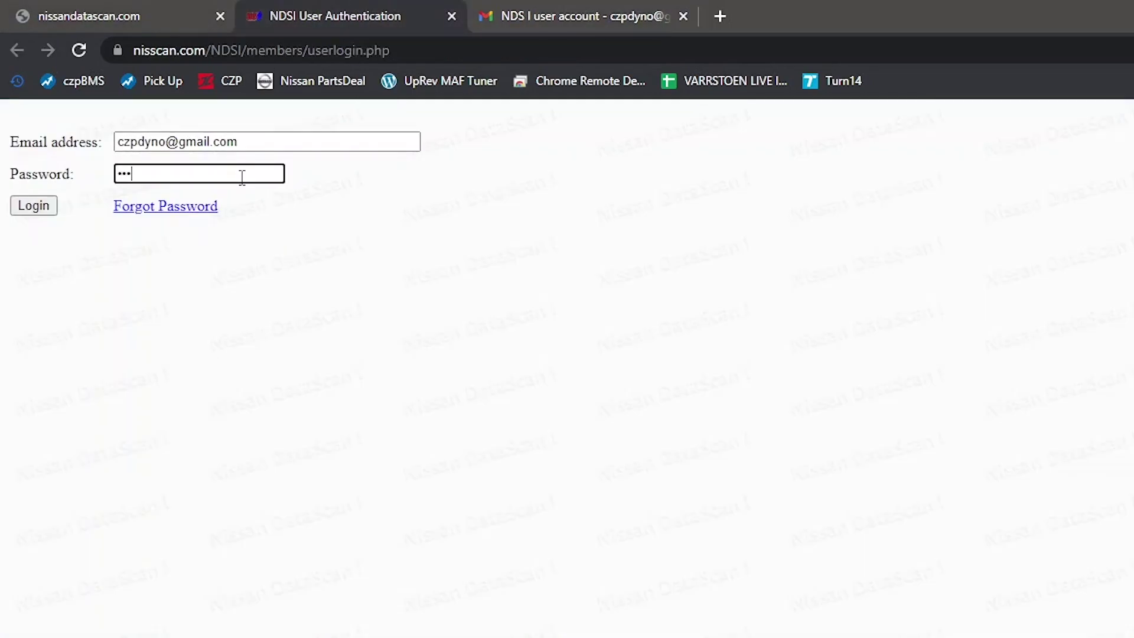
left_click(496, 17)
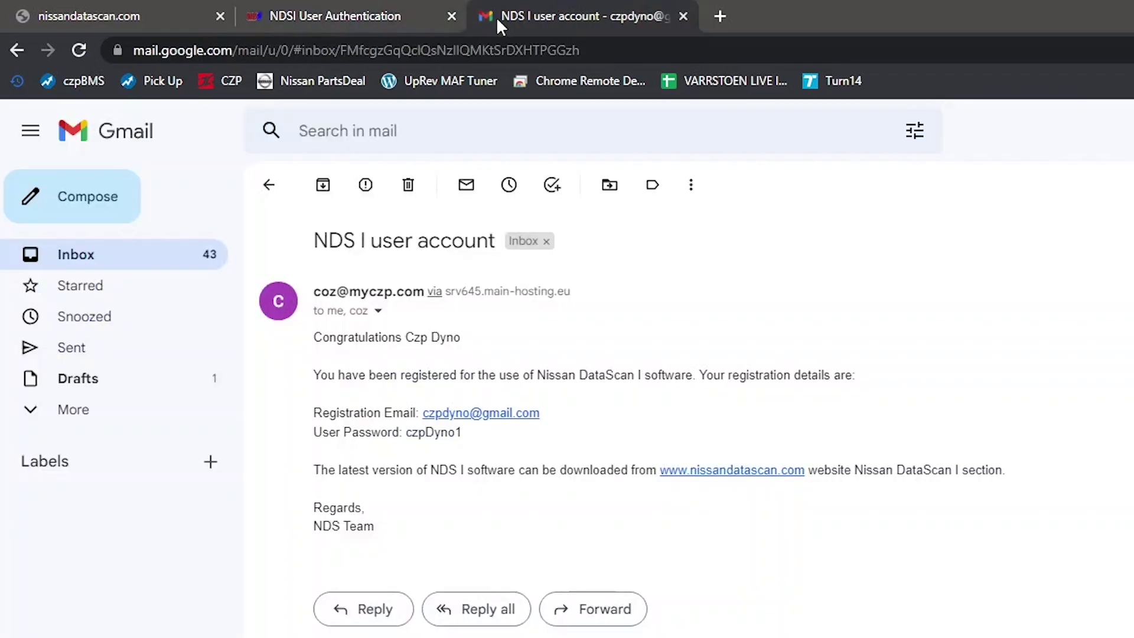
left_click(368, 11)
- Log in to the NDSI account and open the online software activation page
left_click(41, 208)
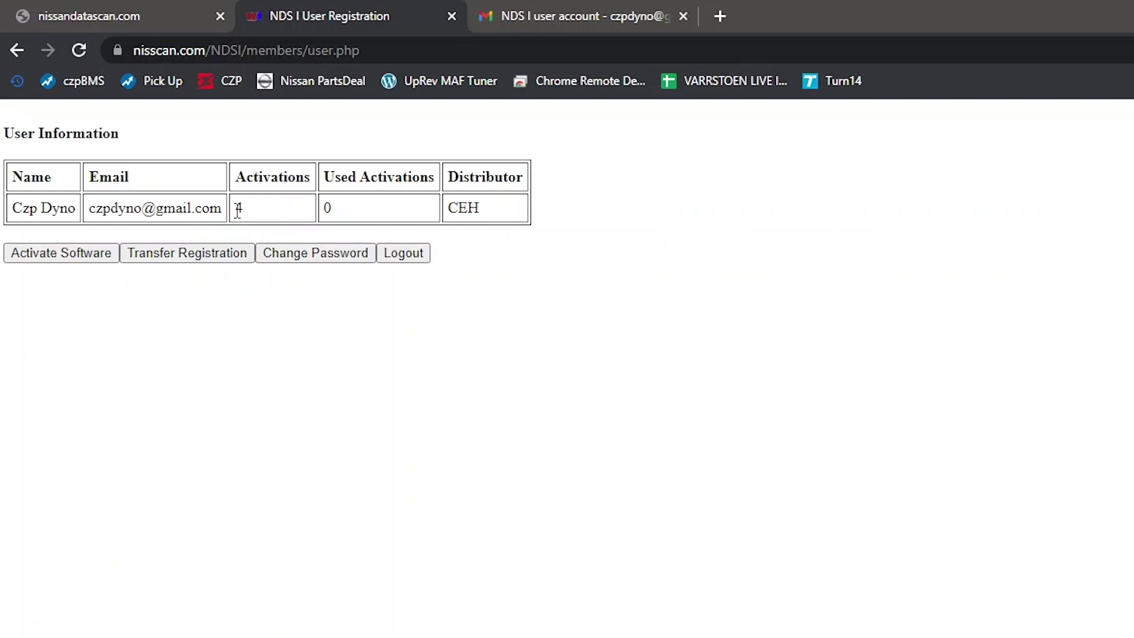
left_click(51, 258)
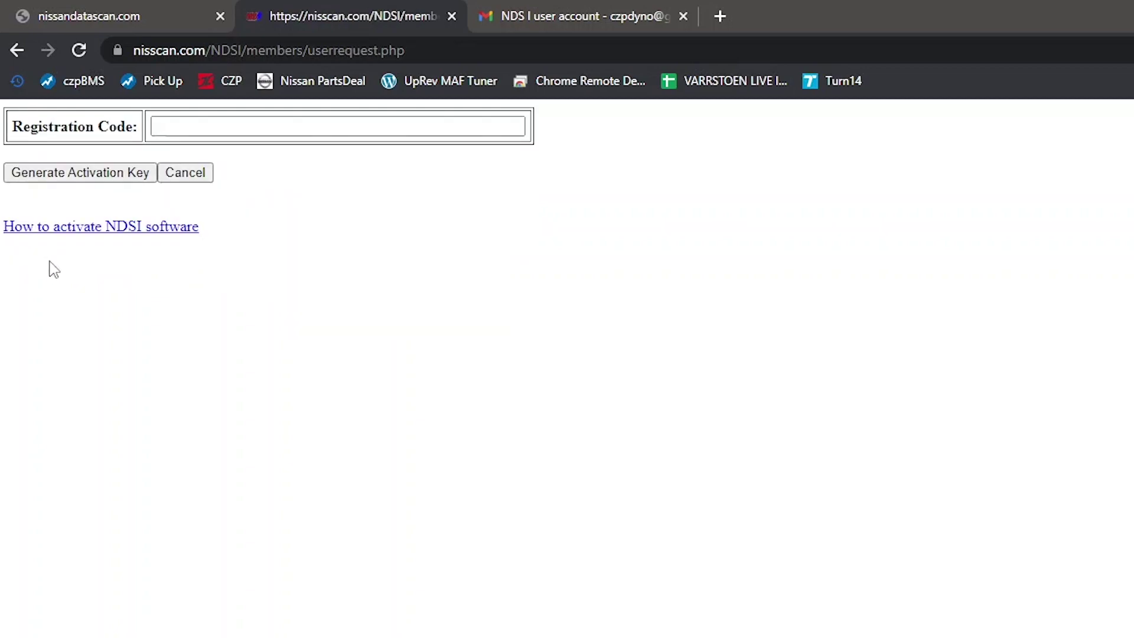
left_click(195, 125)
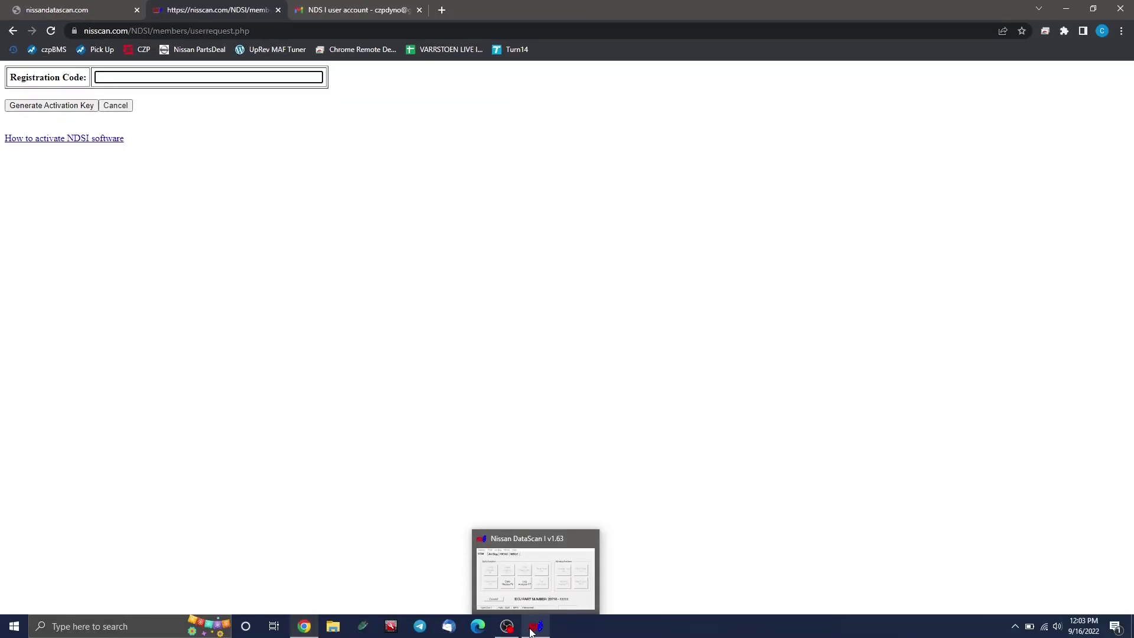
- Paste the copied user registration code into the page's Registration Code field
left_click(531, 578)
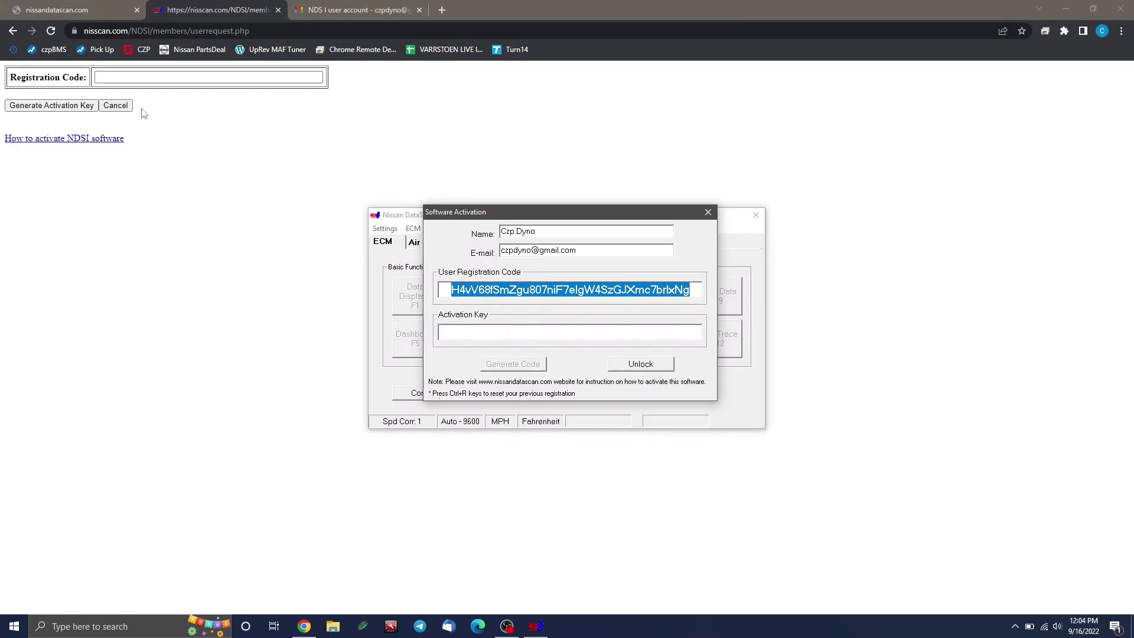
left_click(113, 77)
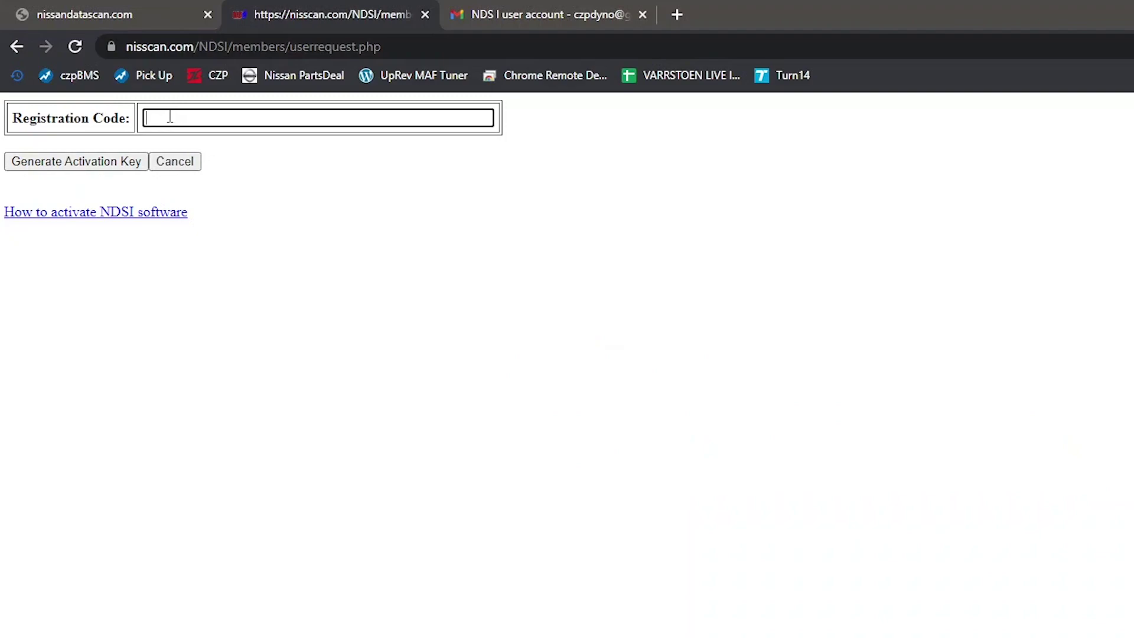
right_click(169, 117)
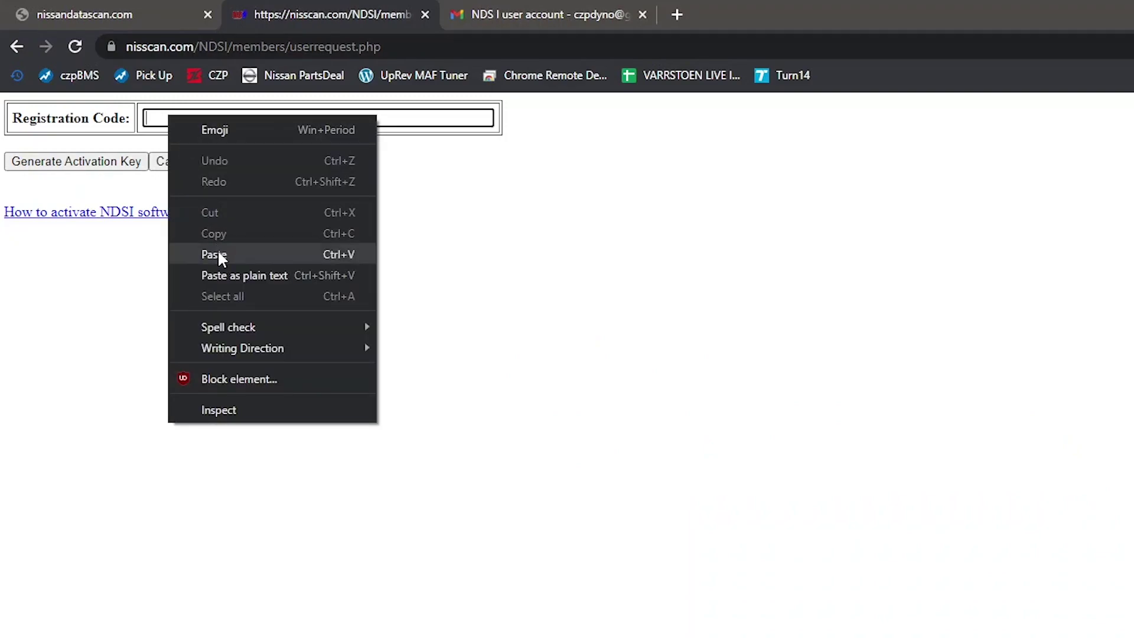
left_click(217, 250)
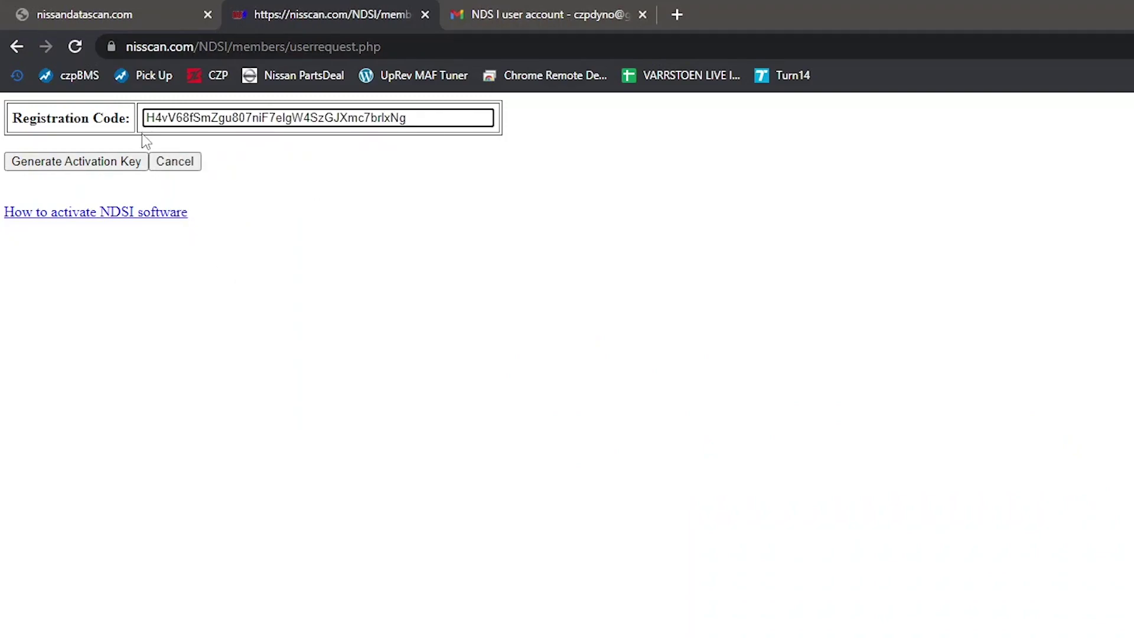
- Generate the Activation Key on nisscan.com and copy the key text
left_click(100, 162)
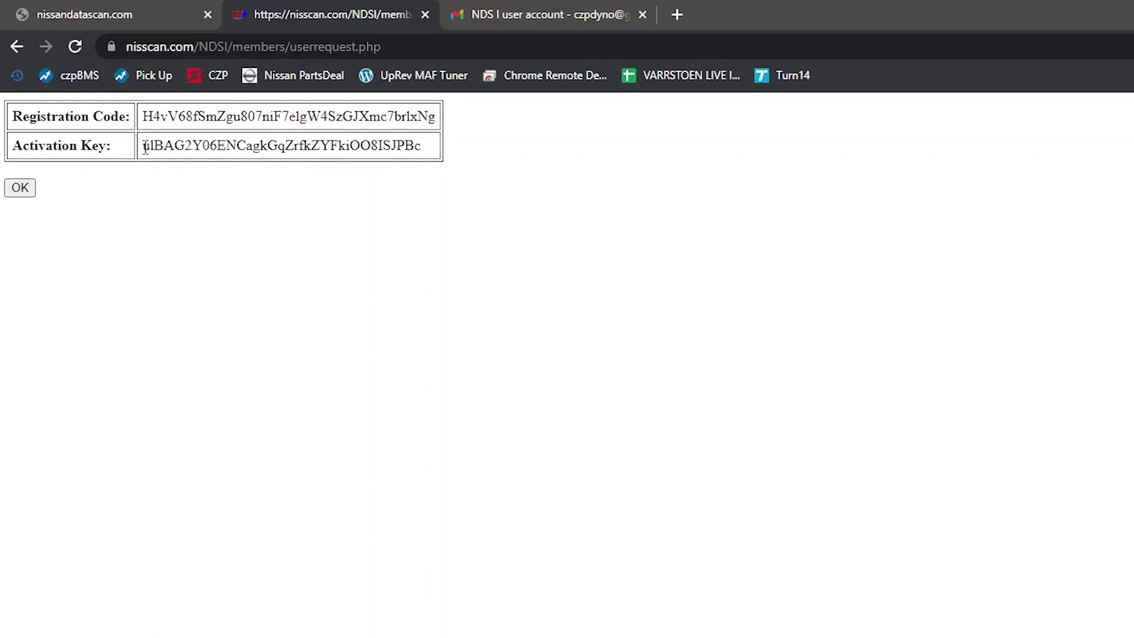
left_click_drag(145, 148, 422, 145)
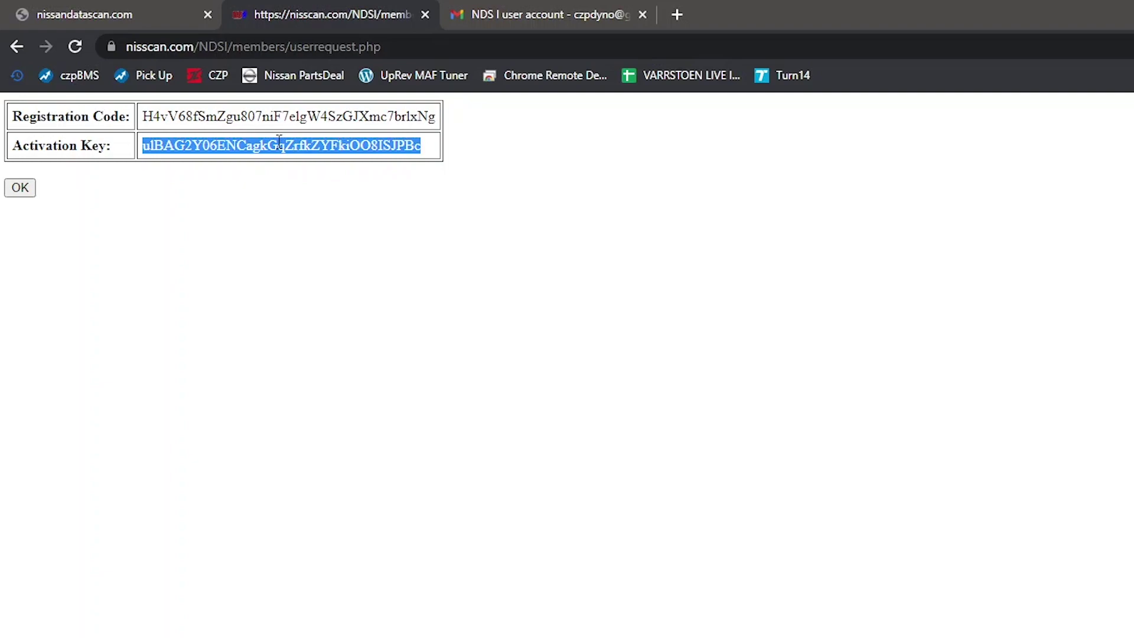
right_click(245, 148)
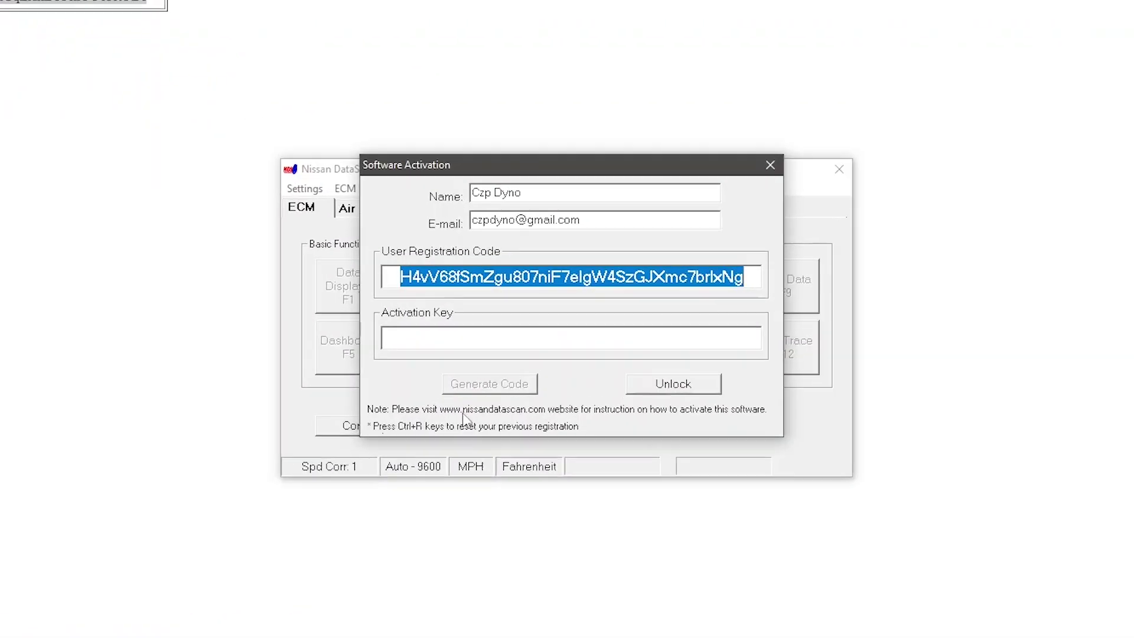
- Paste the activation key into DataScan, unlock the software and dismiss the success message
left_click(426, 334)
right_click(485, 342)
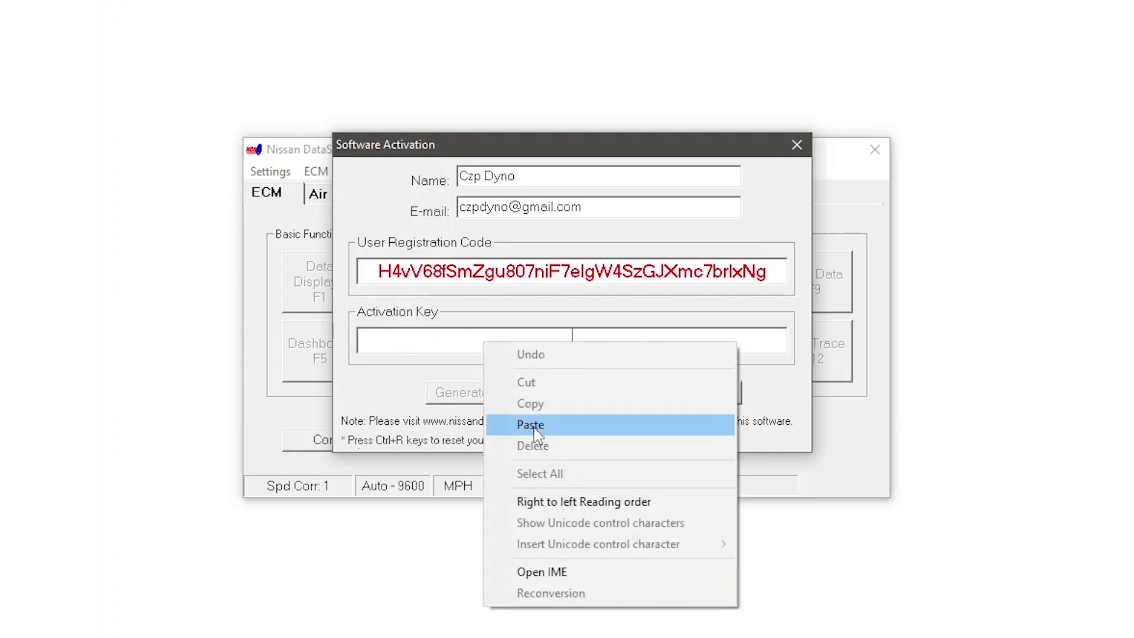
left_click(514, 423)
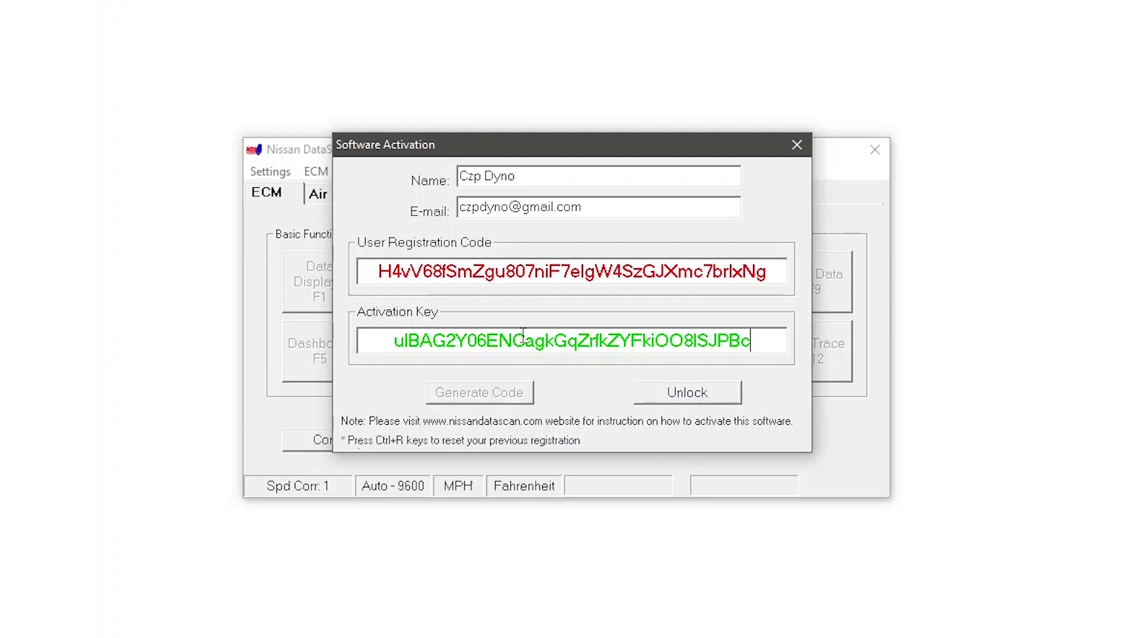
left_click(691, 391)
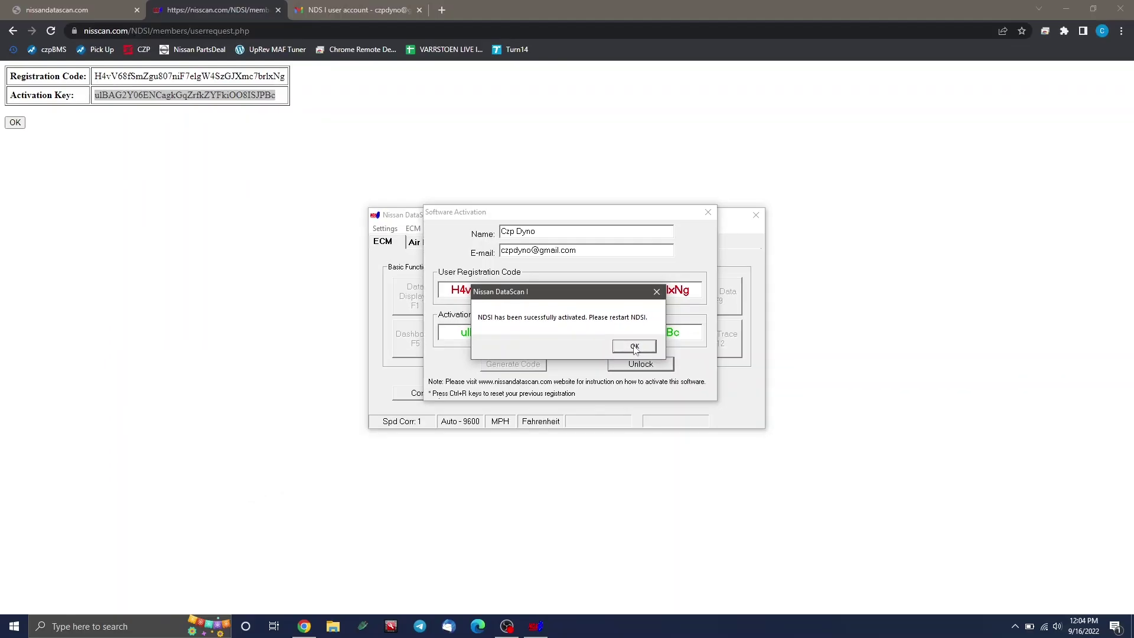
left_click(634, 347)
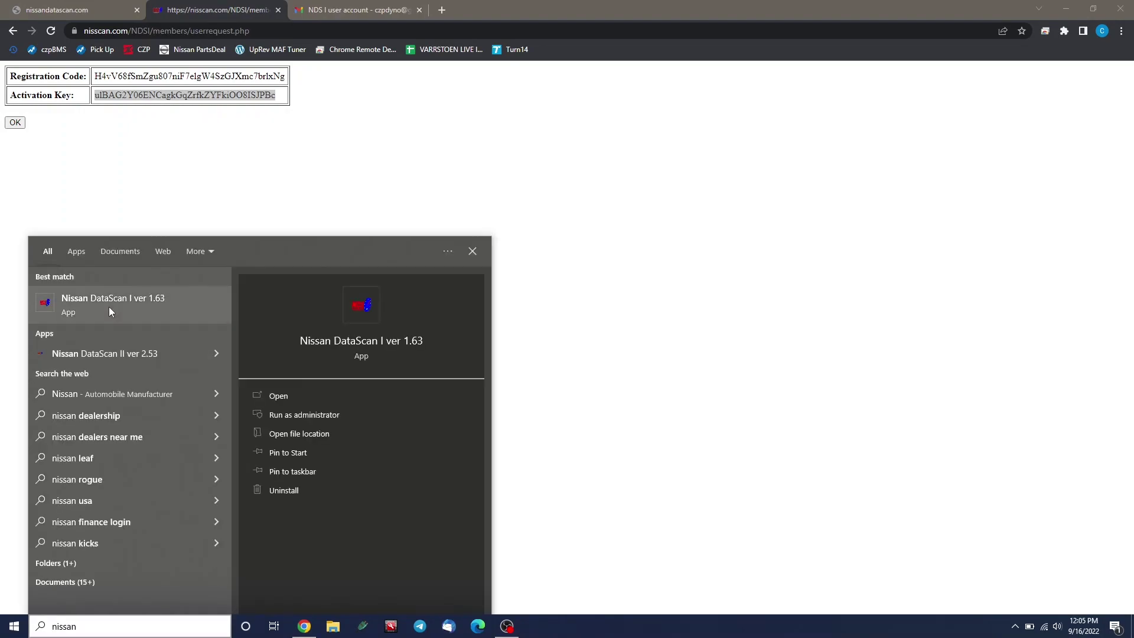
- Launch Nissan DataScan I ver 1.63 and open then close its Settings list unchanged
left_click(108, 306)
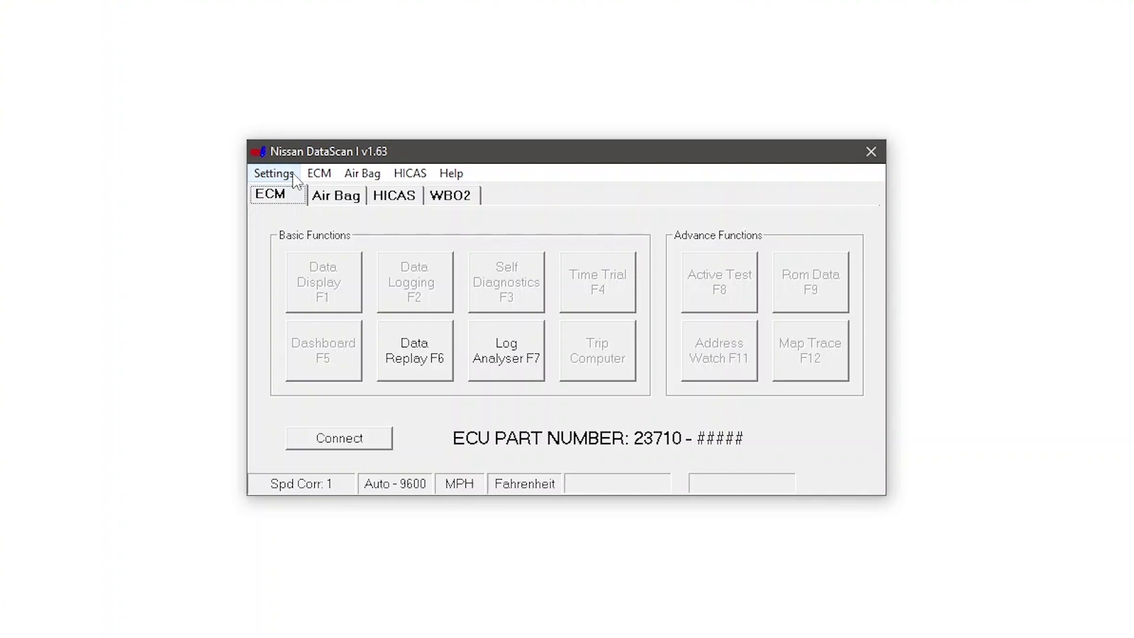
left_click(294, 180)
left_click(292, 194)
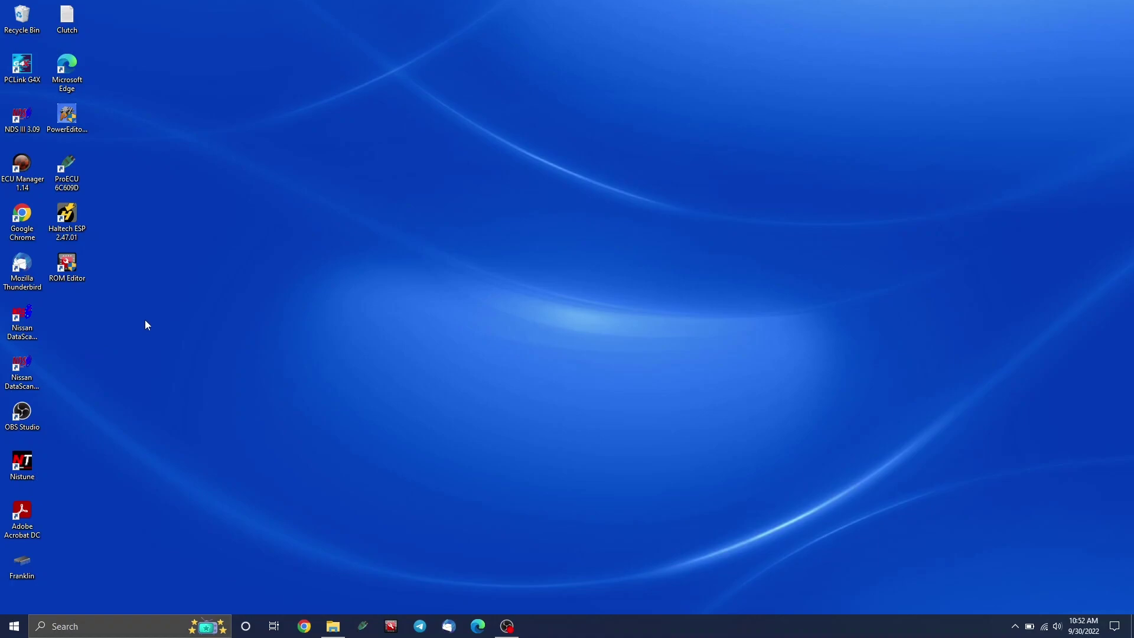
- Launch DataScan, review Communication settings, then connect to the ECU to read part number 23710 - LOLHI
left_click(30, 322)
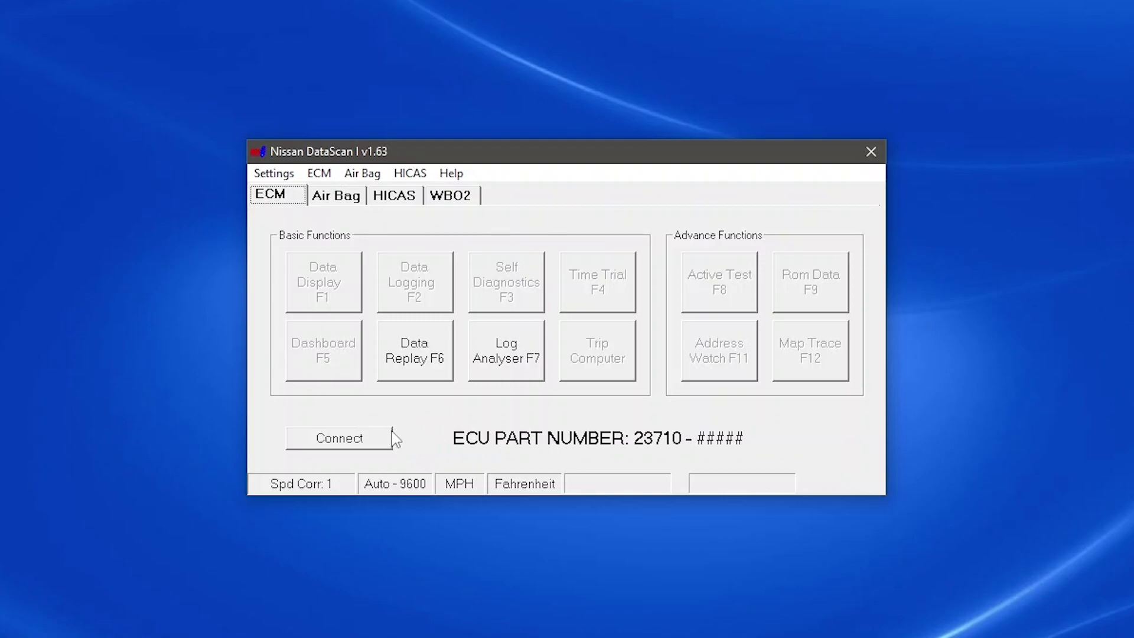
left_click(273, 173)
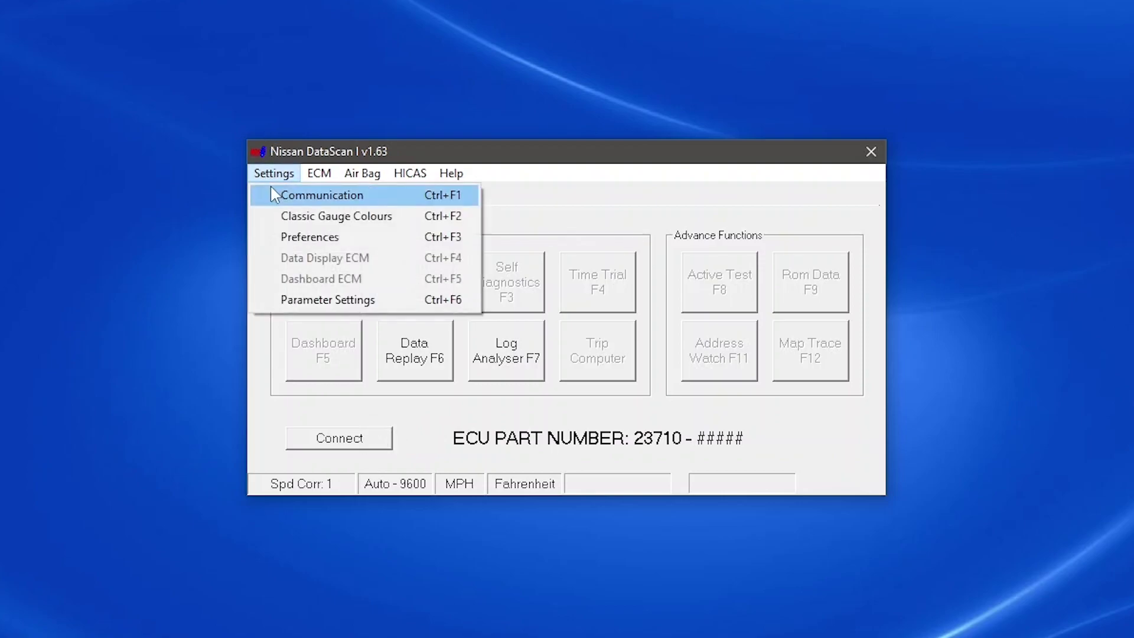
left_click(271, 189)
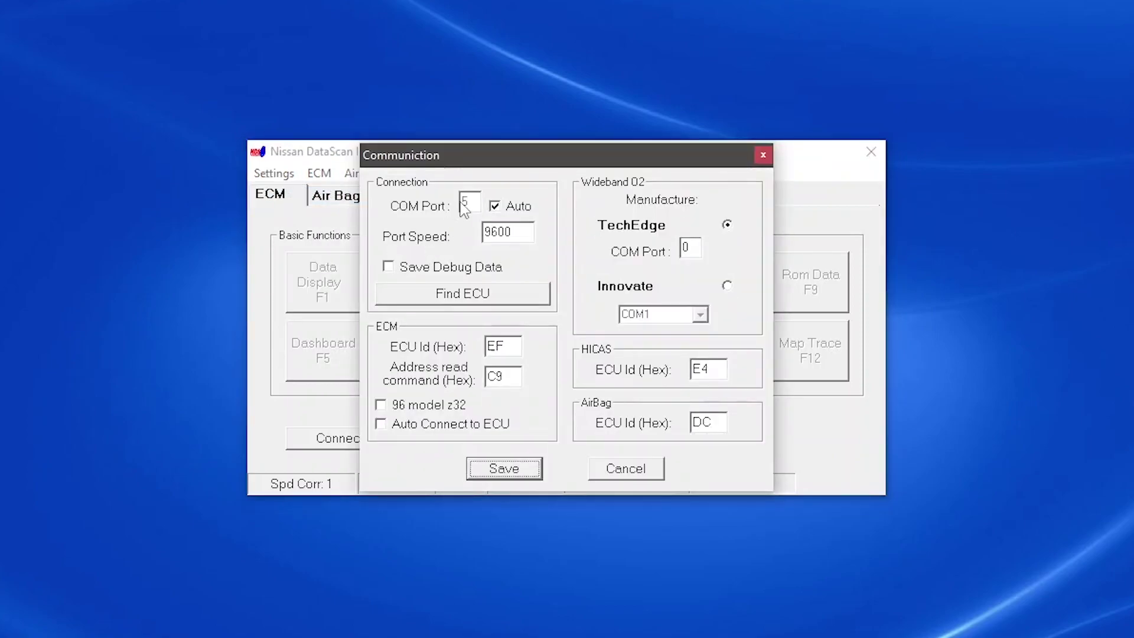
left_click(614, 469)
left_click(365, 438)
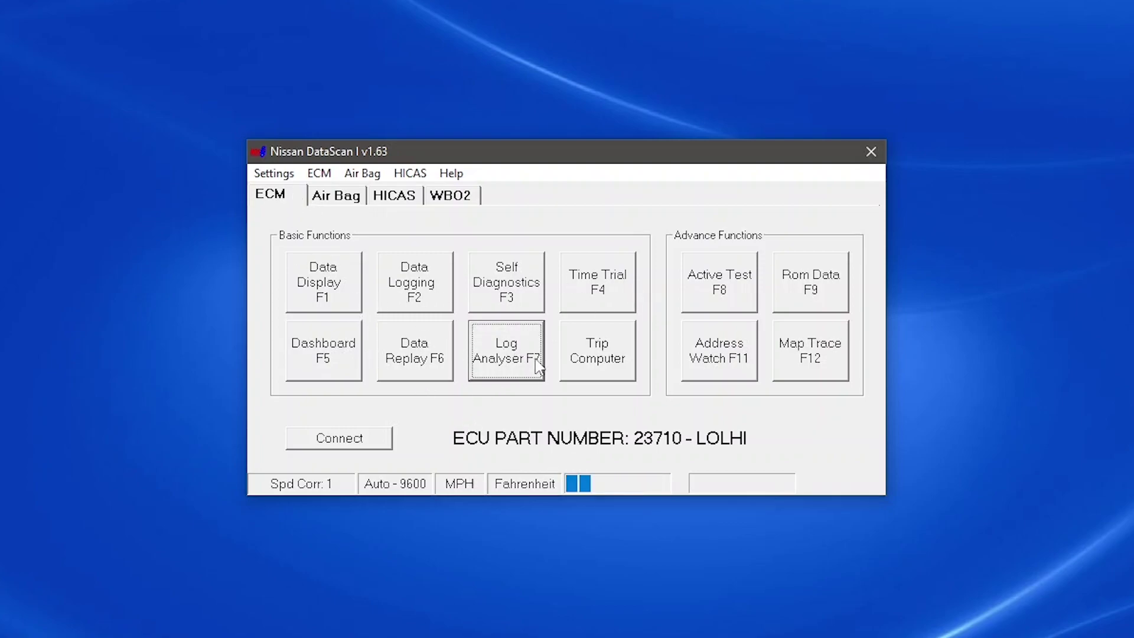
key("Tab")
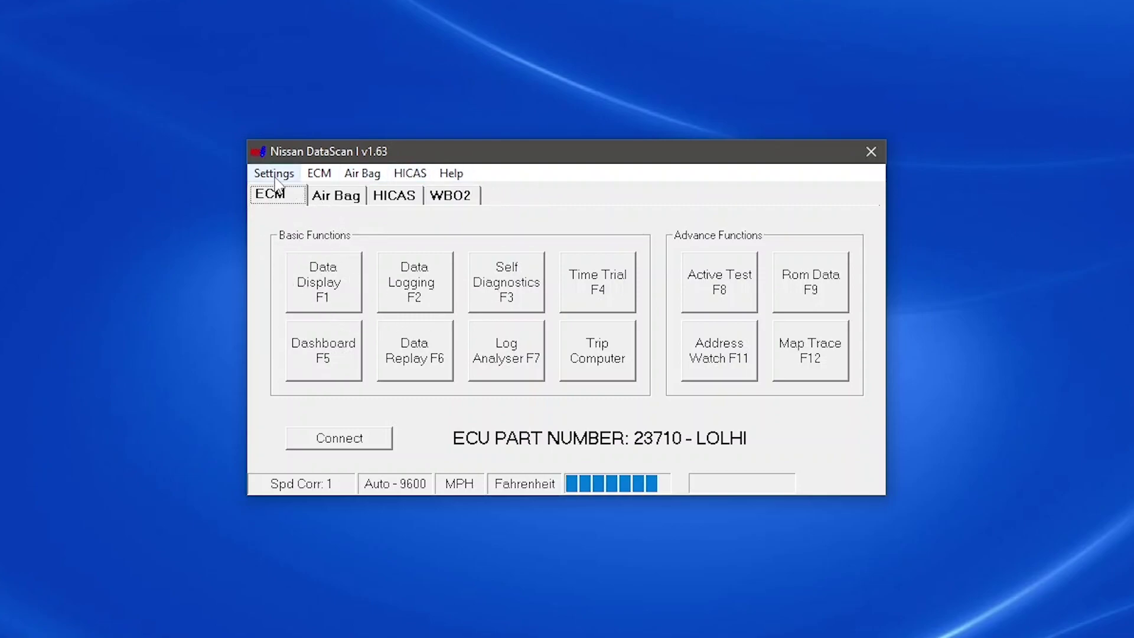
left_click(277, 175)
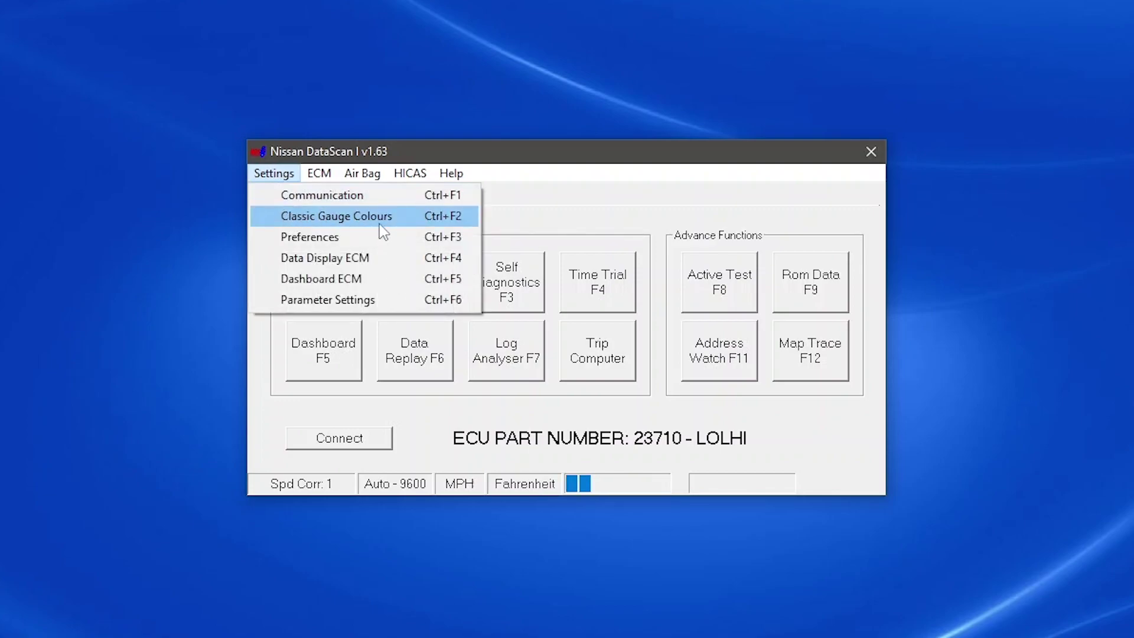
left_click(313, 261)
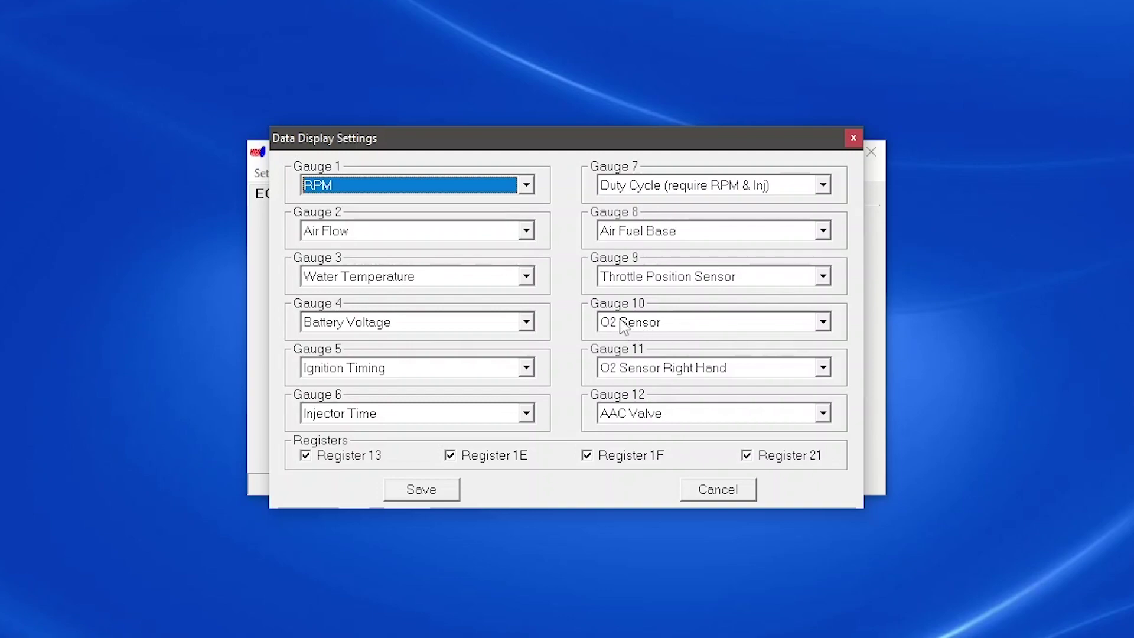
left_click(642, 327)
left_click(642, 327)
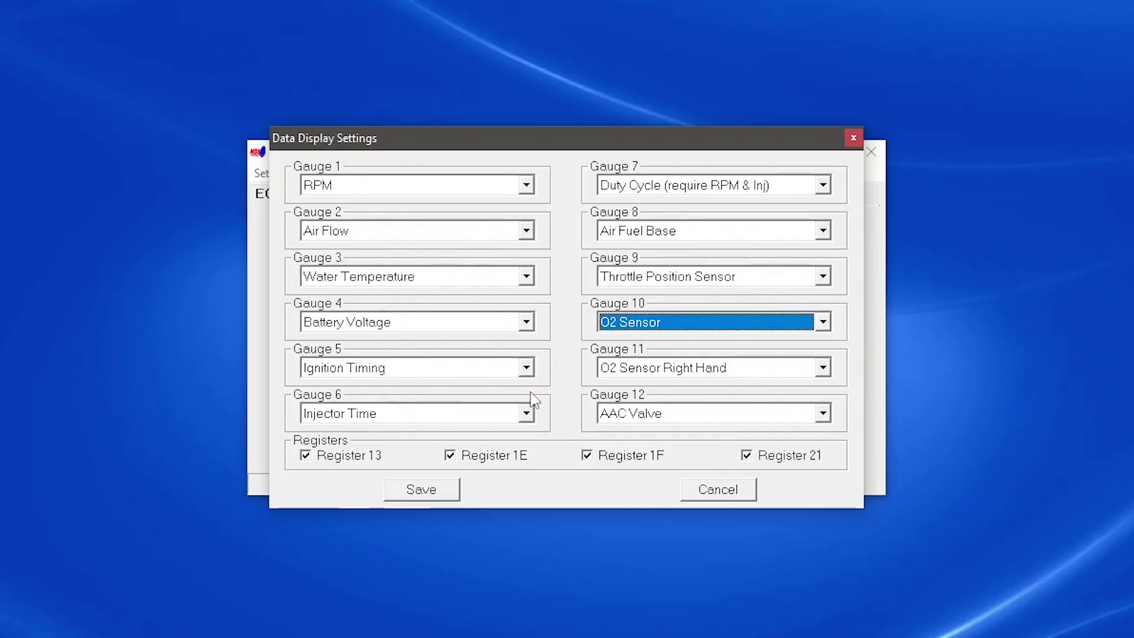
left_click(436, 498)
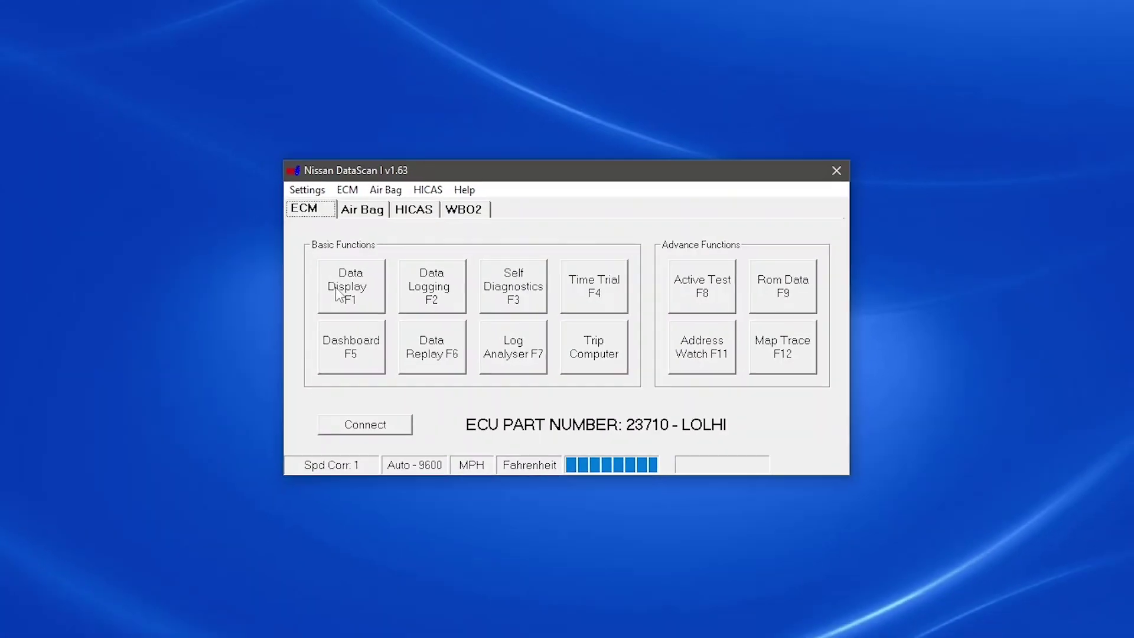
- Show the live ECU gauges via Data Display F1 and bring up the Active Test panel
left_click(348, 293)
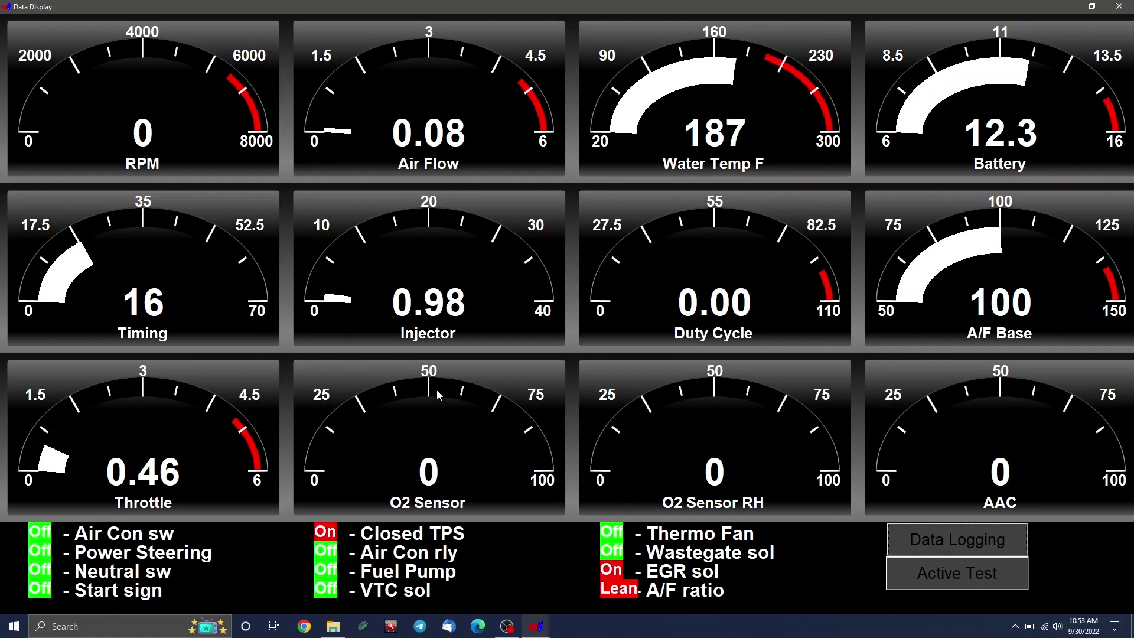
left_click(960, 576)
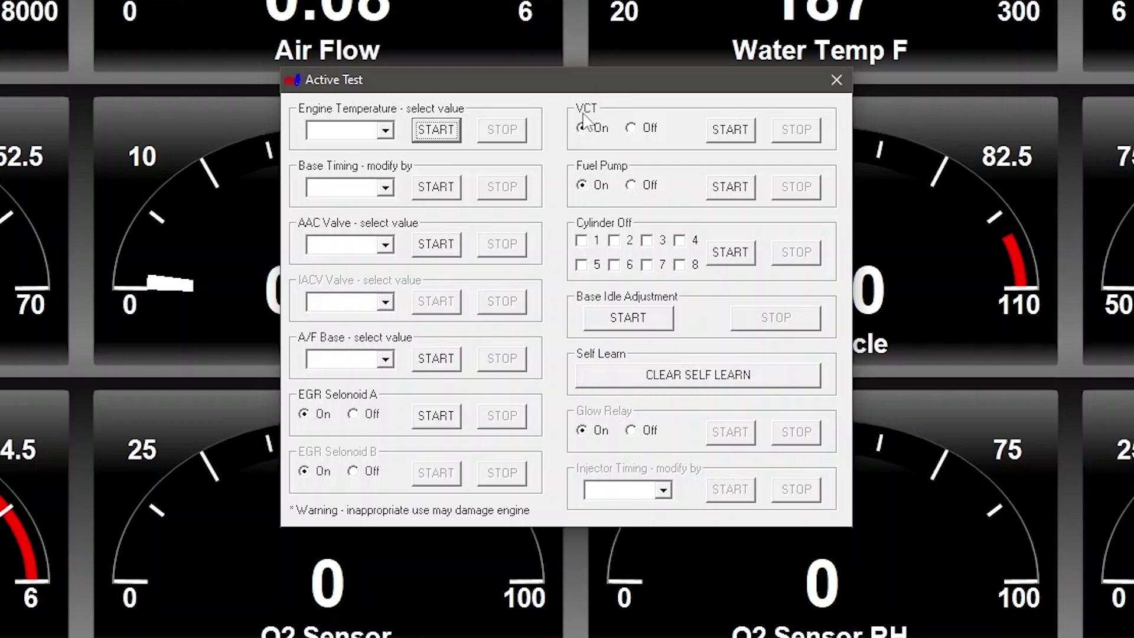
- Choose 0 from the AAC Valve value dropdown
left_click(387, 244)
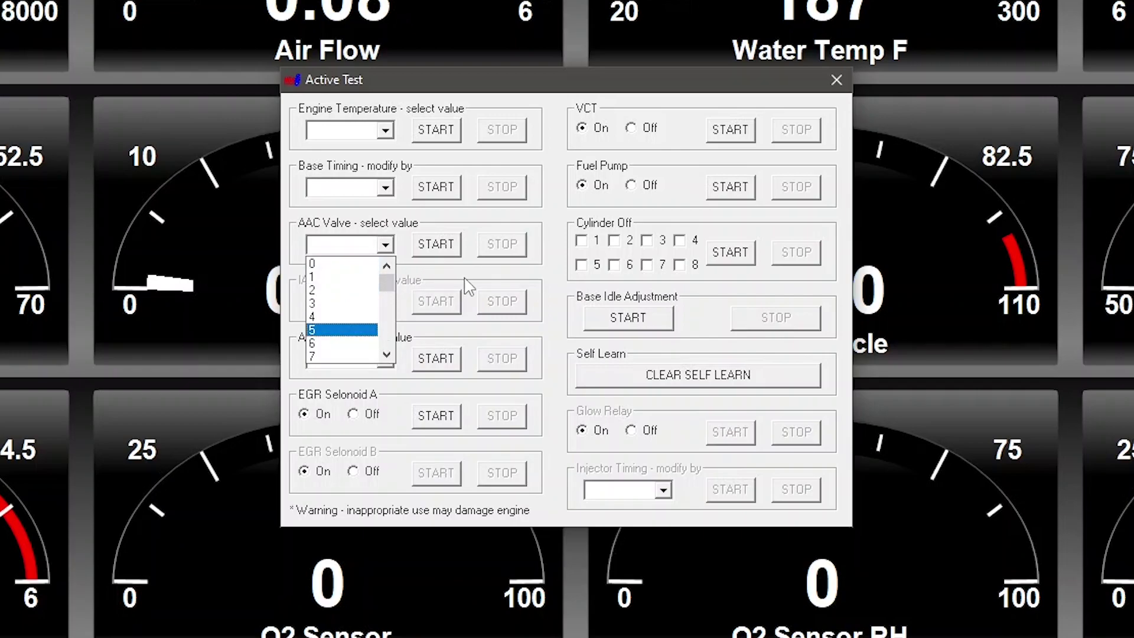
left_click(479, 285)
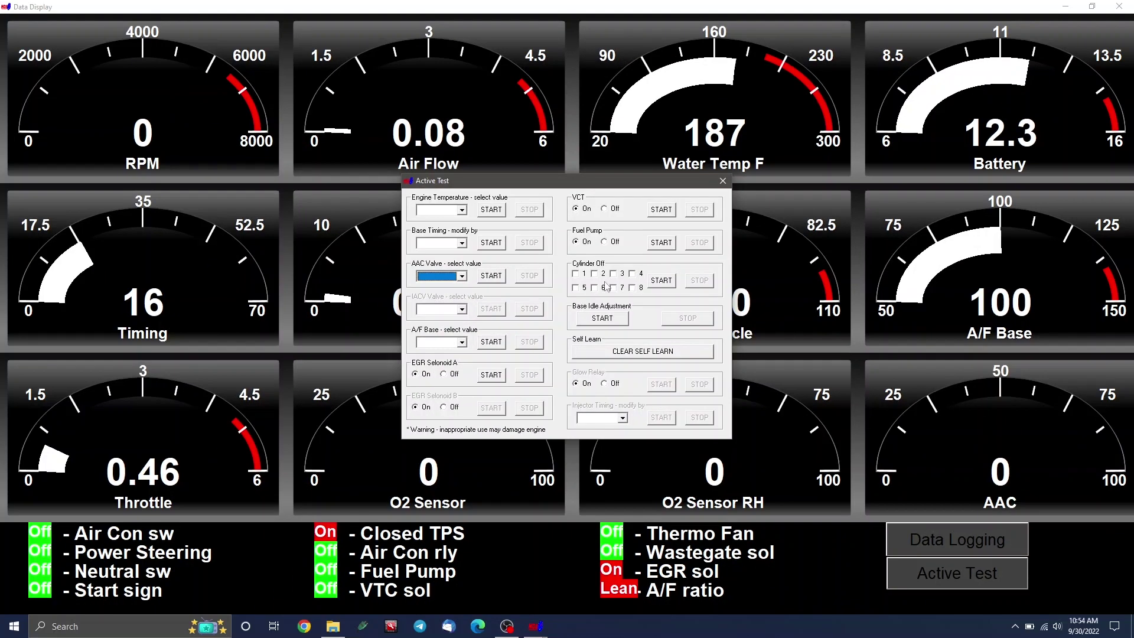